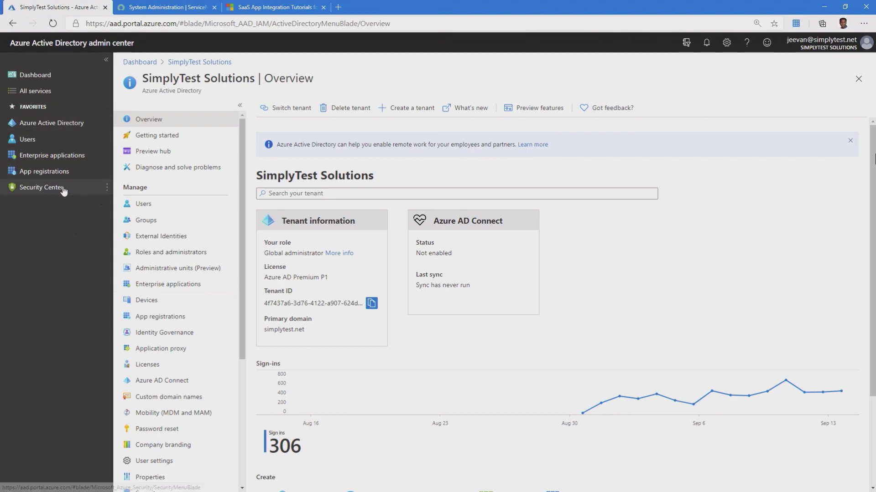
- Reload the SimplyTest Solutions tenant overview, showing its 480 sign-ins chart
click(62, 130)
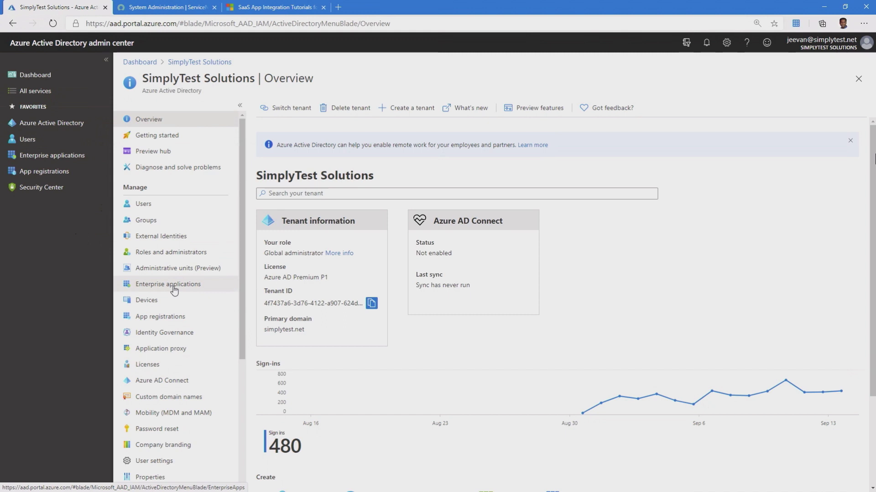
- Start a new application from the tenant's Enterprise applications list
click(174, 290)
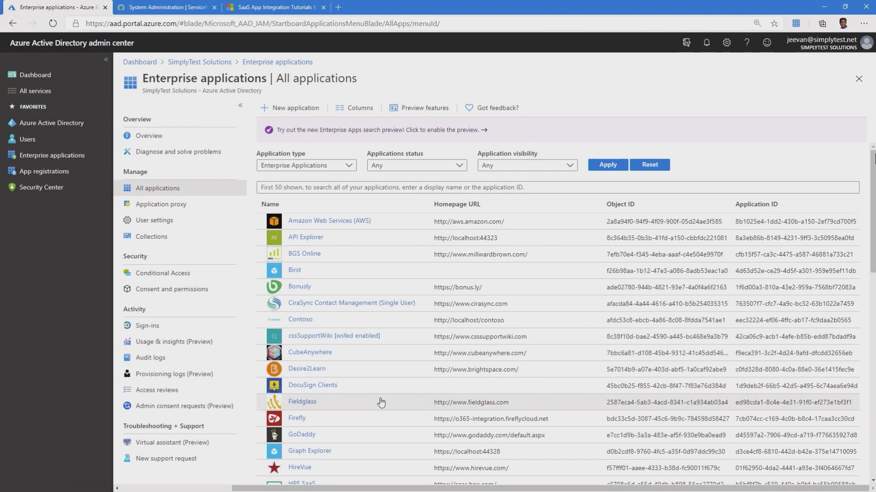
click(296, 110)
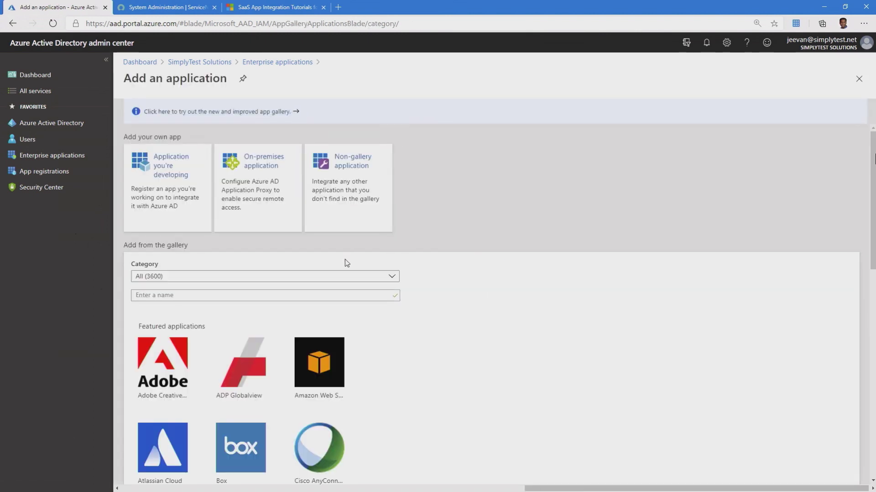
- Switch to the new Azure AD app gallery and scroll to the featured apps, including ServiceNow
click(242, 113)
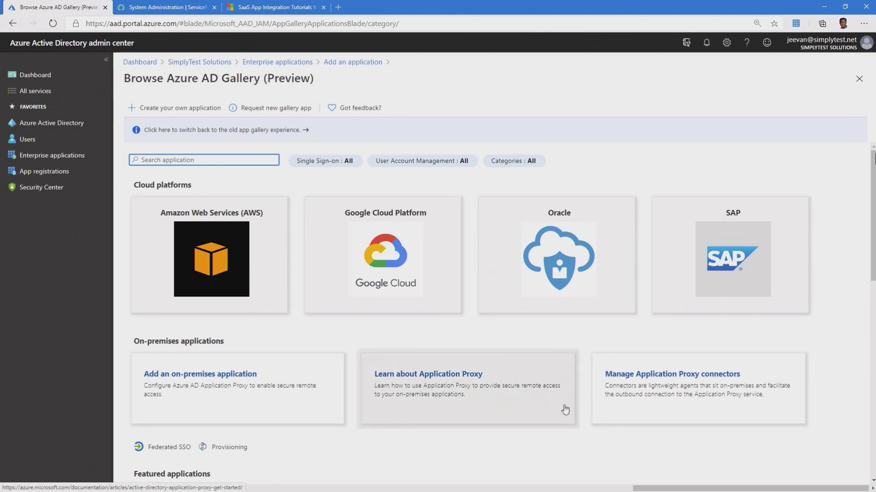
scroll(455, 348, down, 5)
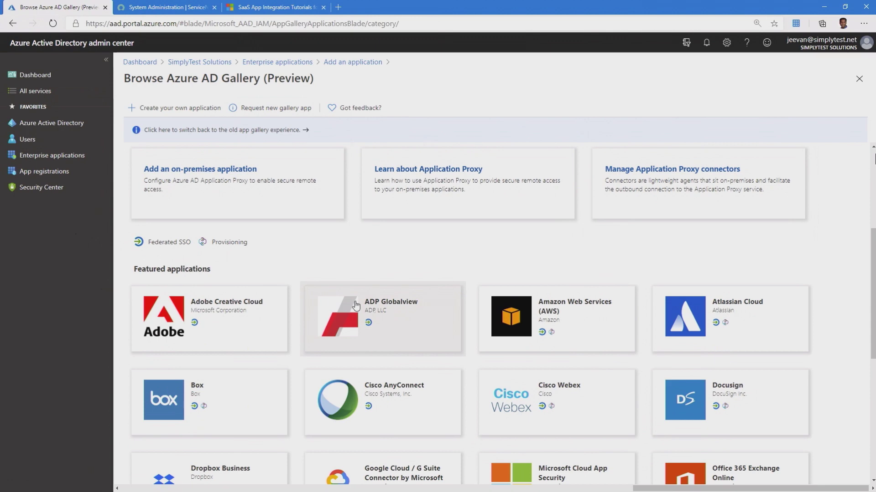
scroll(591, 404, down, 5)
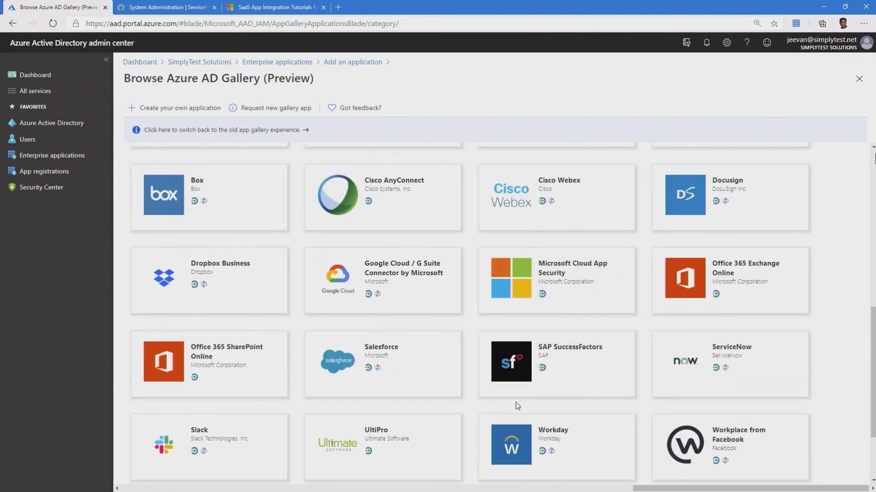
scroll(517, 406, down, 2)
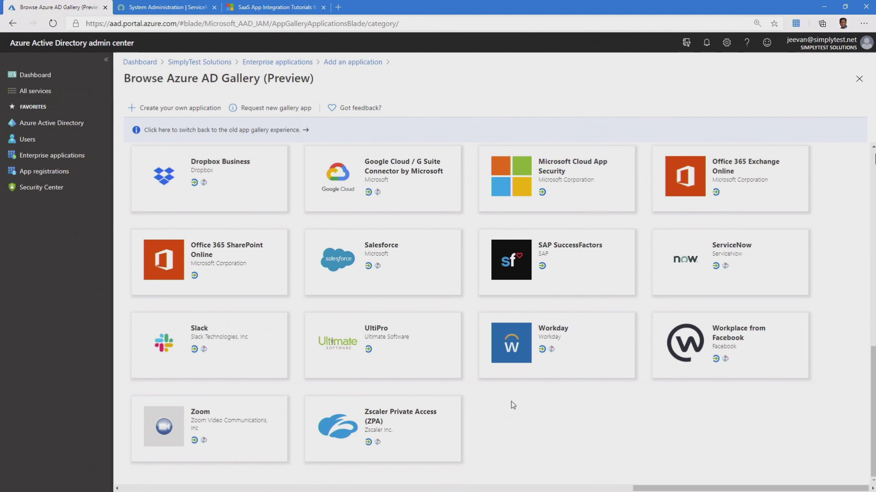
- Add the ServiceNow gallery app under the name ServiceNow_Demo
click(728, 288)
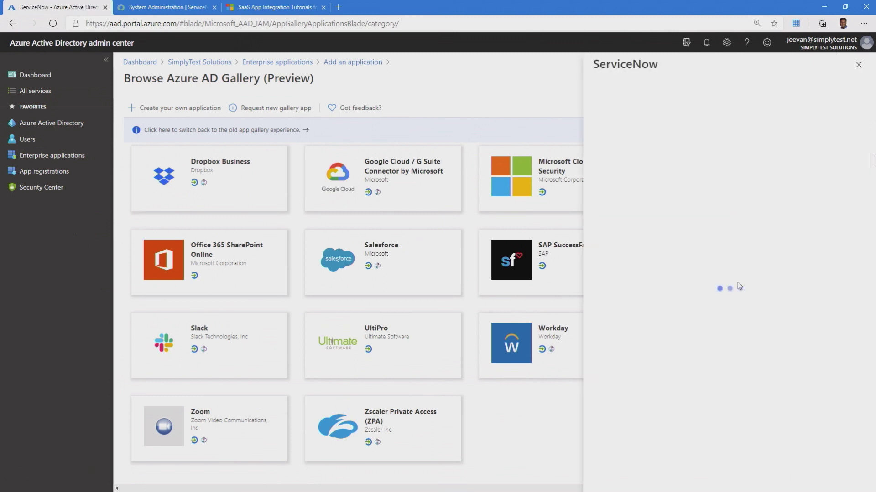
click(723, 112)
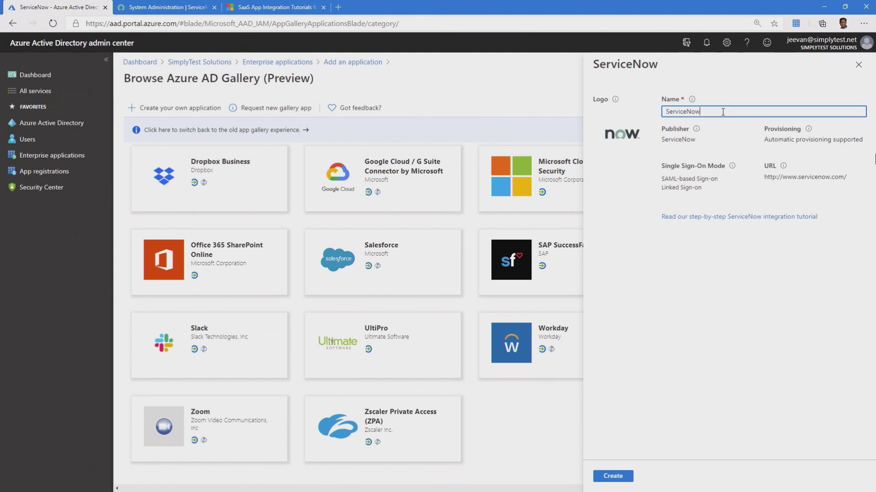
text(_Demo)
click(621, 477)
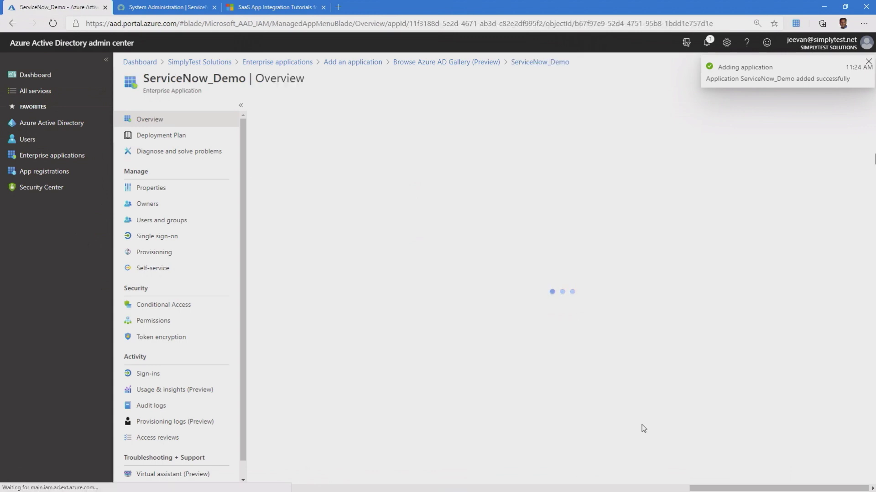
- Choose SAML as ServiceNow_Demo's single sign-on method
click(187, 242)
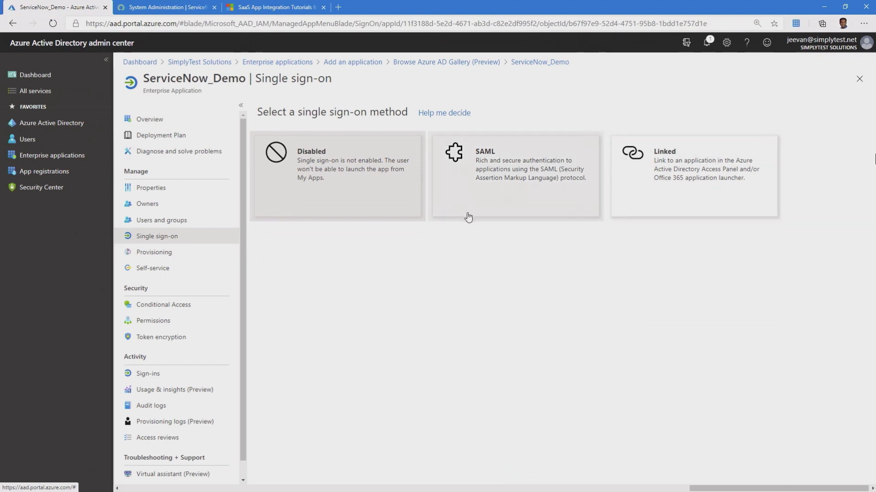
click(482, 192)
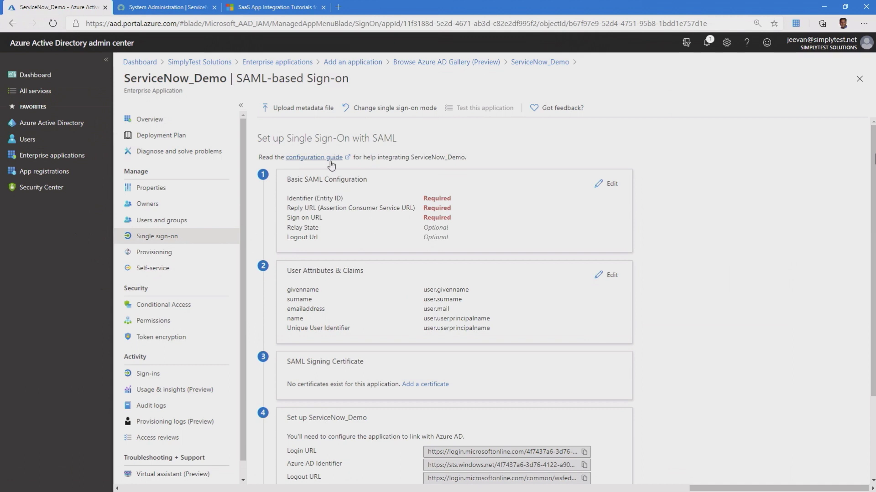
- Open the ServiceNow configuration guide and find its Sign on URL, Identifier and Reply URL patterns
click(295, 159)
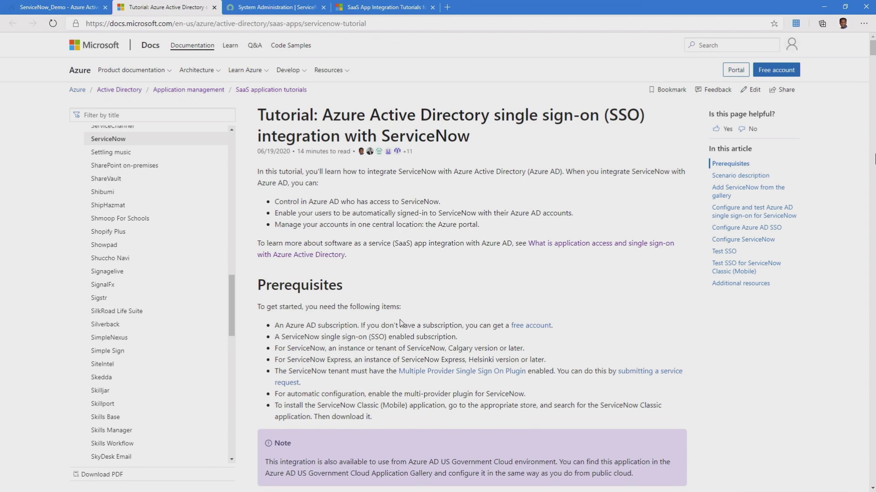
scroll(400, 323, down, 5)
scroll(401, 322, down, 3)
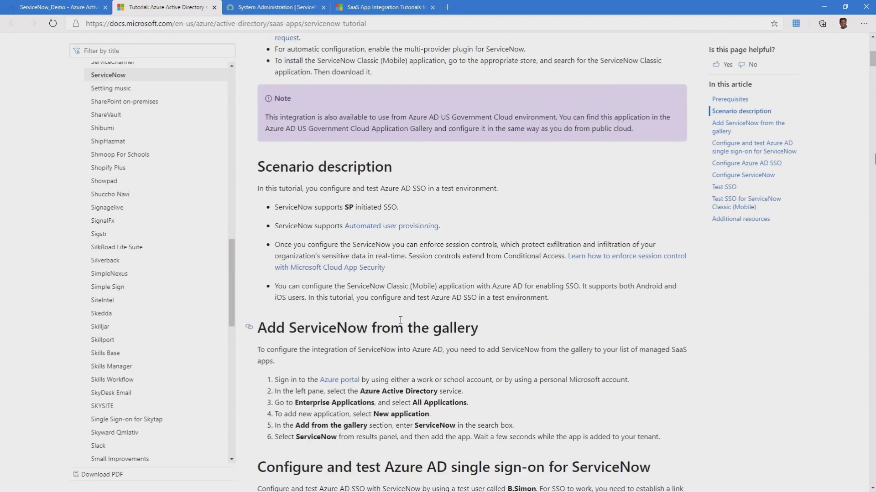
scroll(400, 321, down, 15)
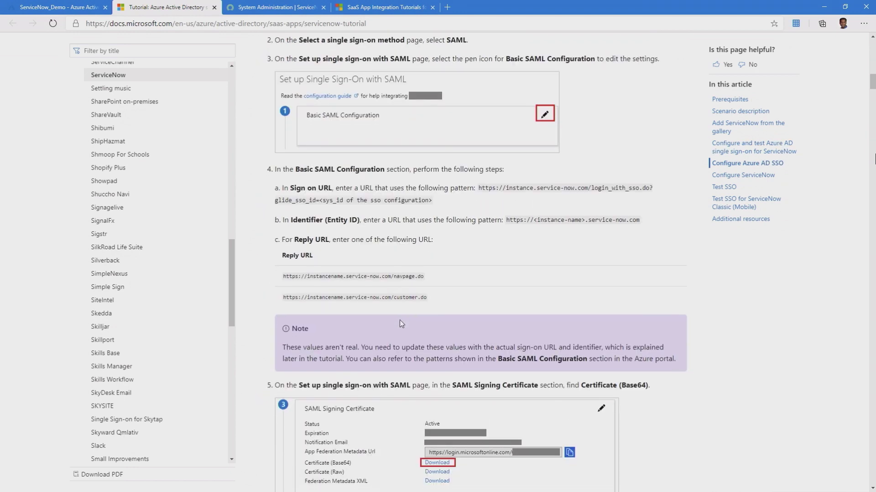
scroll(401, 324, down, 3)
scroll(401, 323, up, 2)
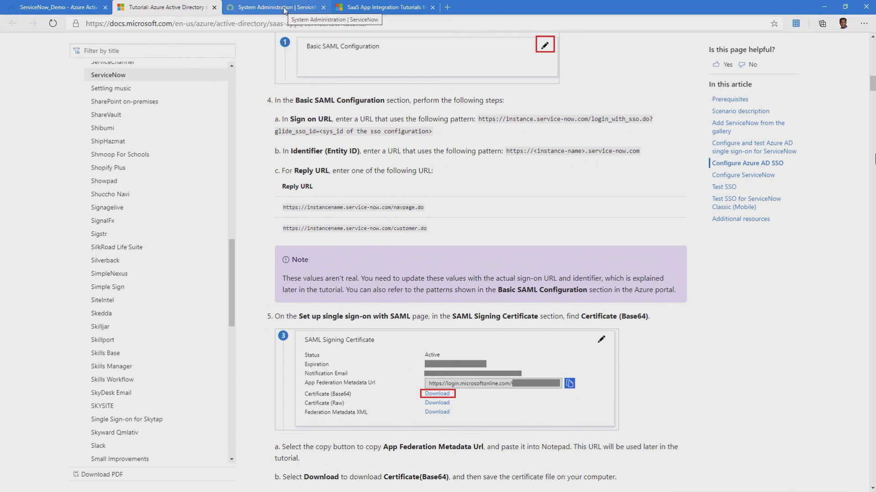
- Switch to the ServiceNow instance's System Administration homepage
click(284, 11)
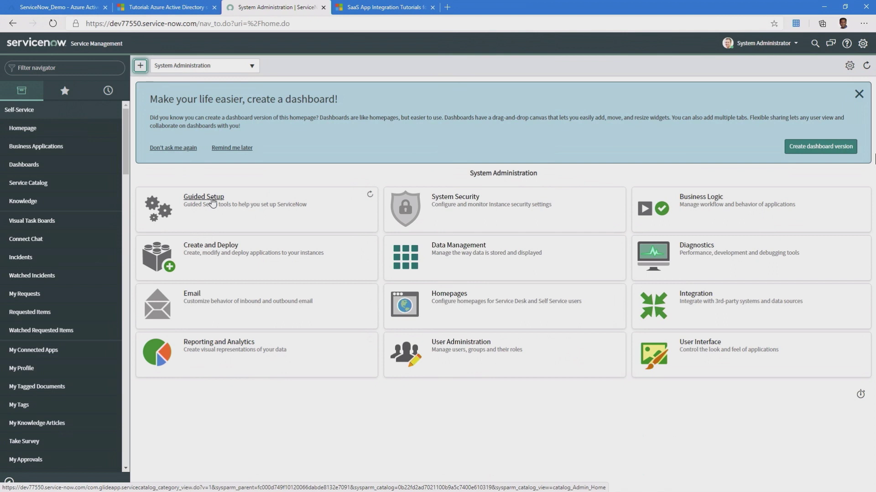
- Open the ITSM Guided Setup and locate the SSO Integration task in the Connectivity section
click(213, 202)
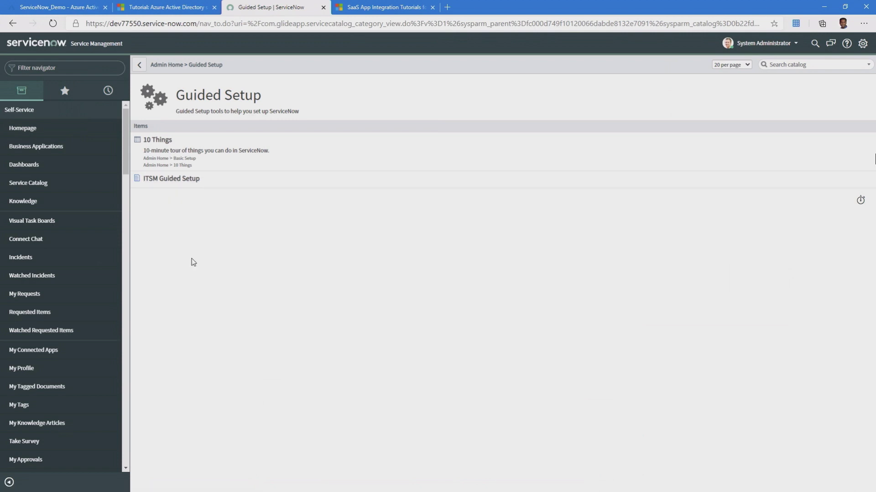
click(174, 185)
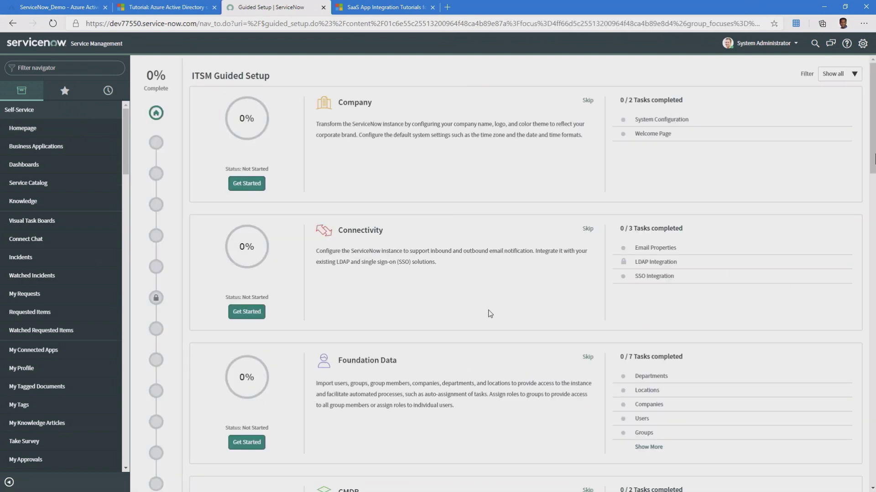
scroll(490, 314, down, 2)
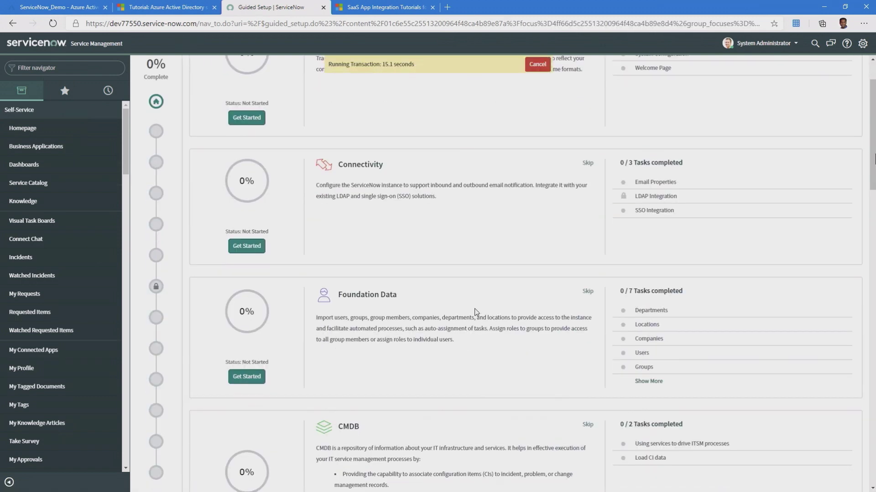
scroll(475, 313, up, 2)
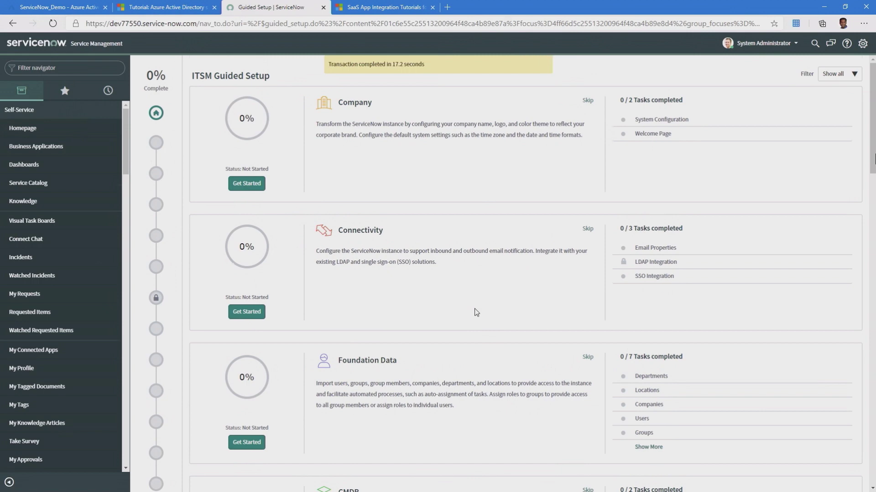
scroll(476, 312, down, 4)
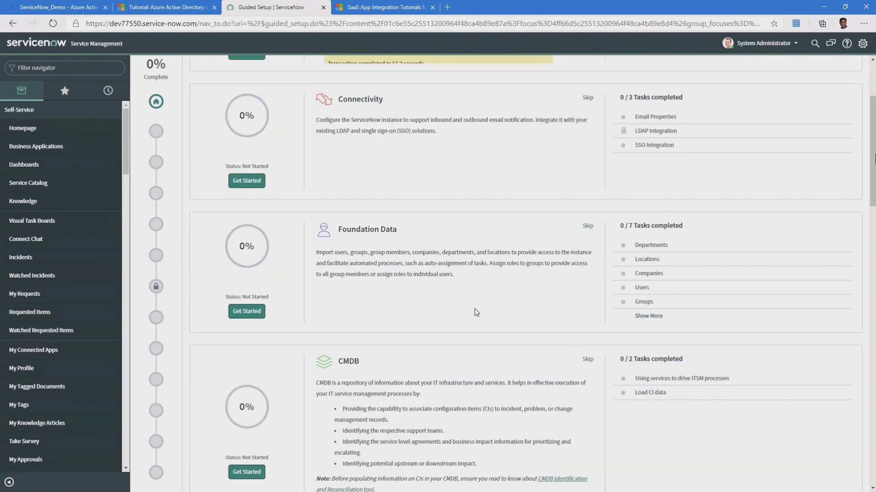
- Open the SSO Integration task's Single Sign-On console, showing the SAML2 Update1 provider and four certificates
click(656, 145)
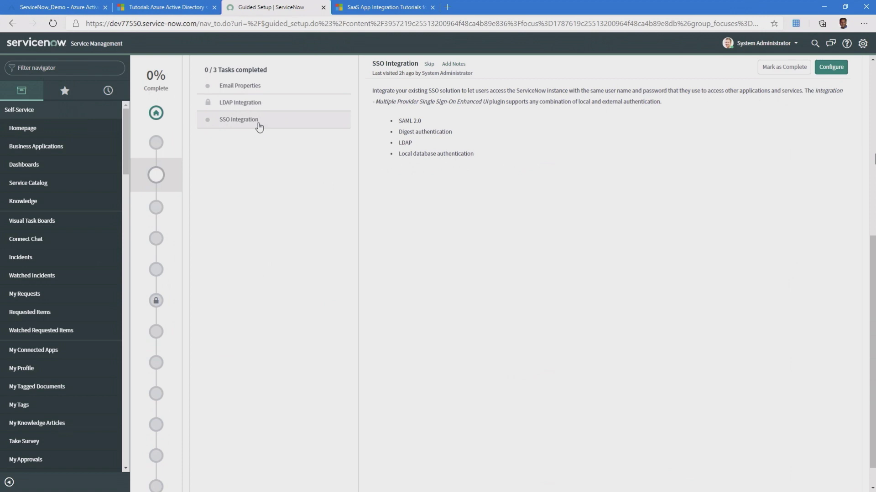
click(830, 67)
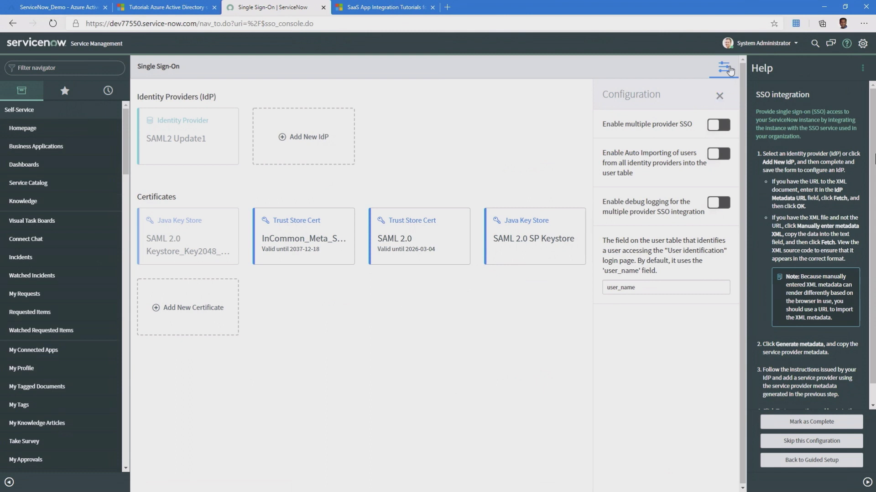
click(721, 97)
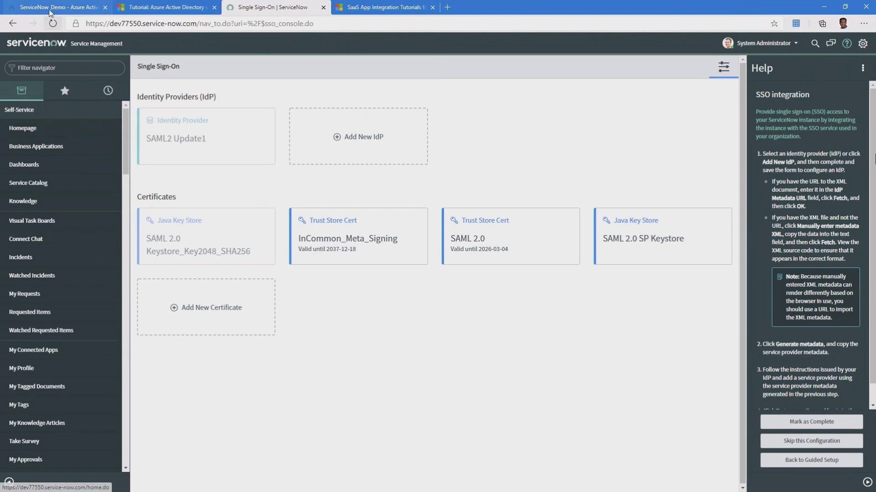
click(136, 23)
click(165, 23)
drag(197, 24, 84, 23)
key(ctrl+c)
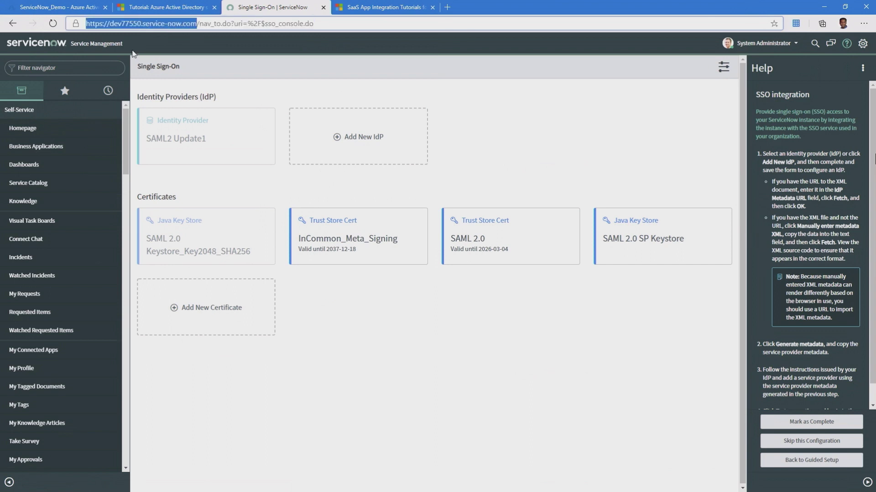
click(59, 10)
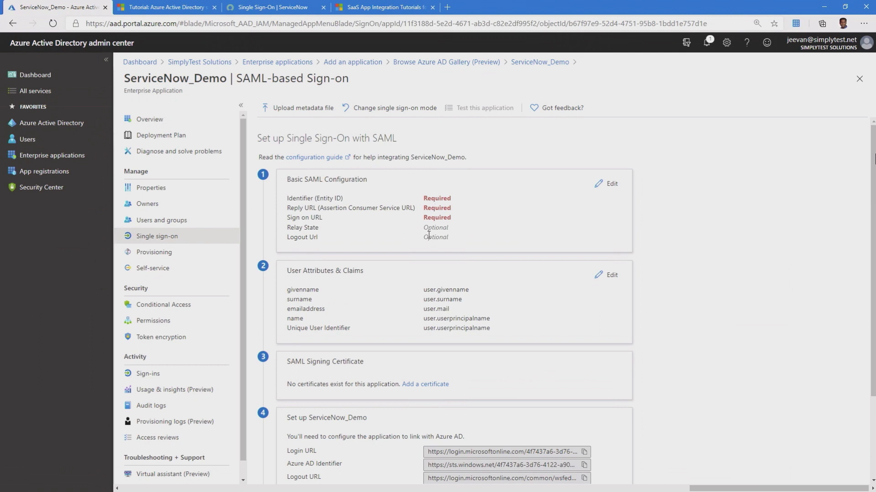
- Set the Identifier (Entity ID) to the dev77550 instance URL without its trailing slash
click(610, 184)
click(505, 149)
key(ctrl+v)
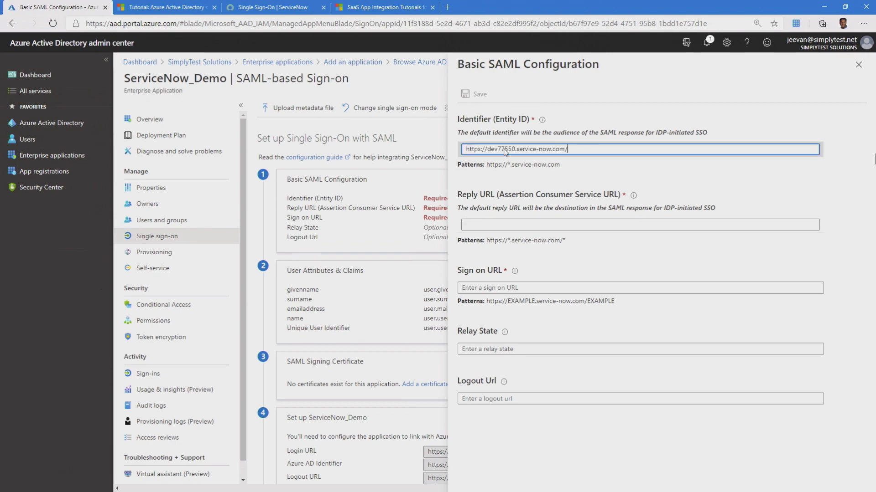
key(BackSpace)
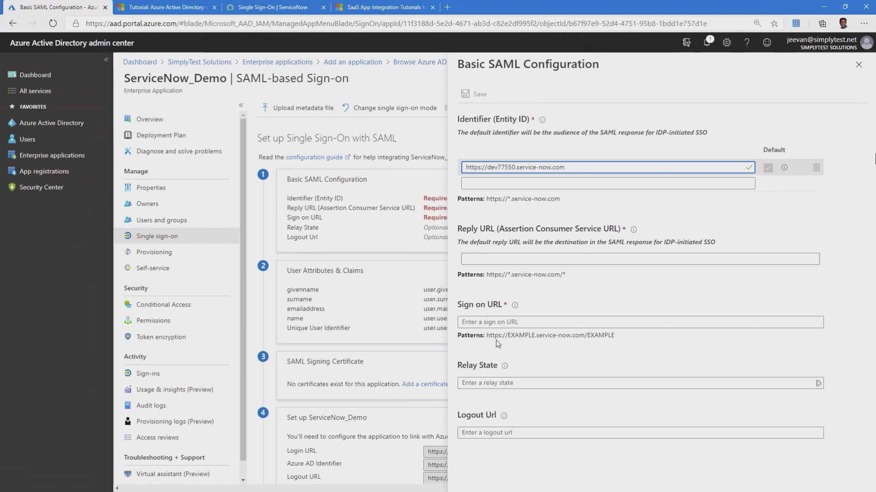
click(178, 6)
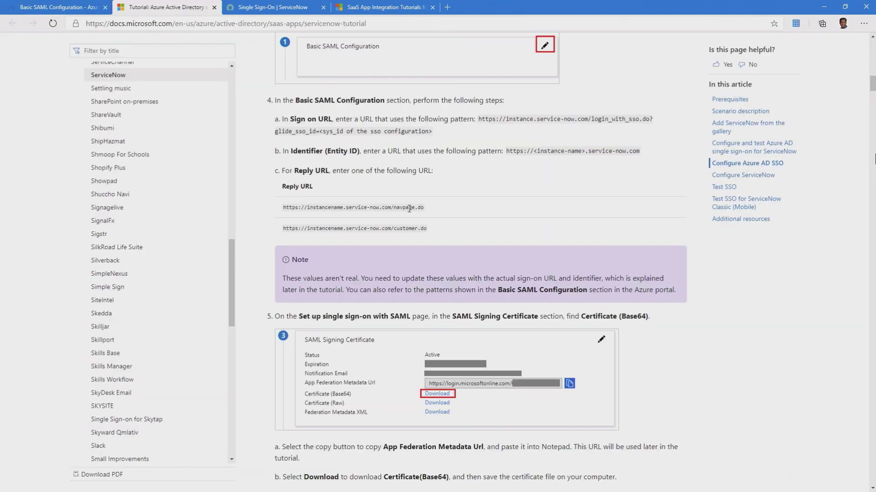
scroll(409, 209, up, 3)
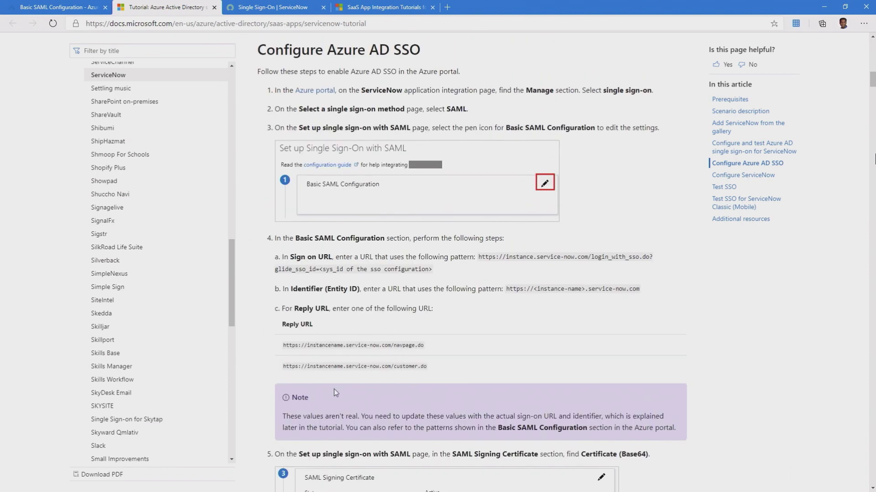
scroll(336, 391, down, 2)
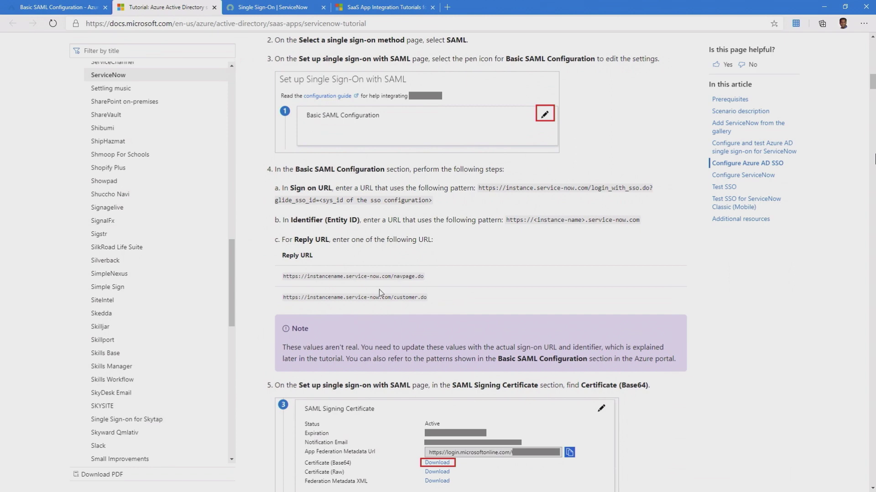
click(75, 11)
- Set the Reply URL to the instance URL ending in navpage.do
click(499, 260)
key(ctrl+v)
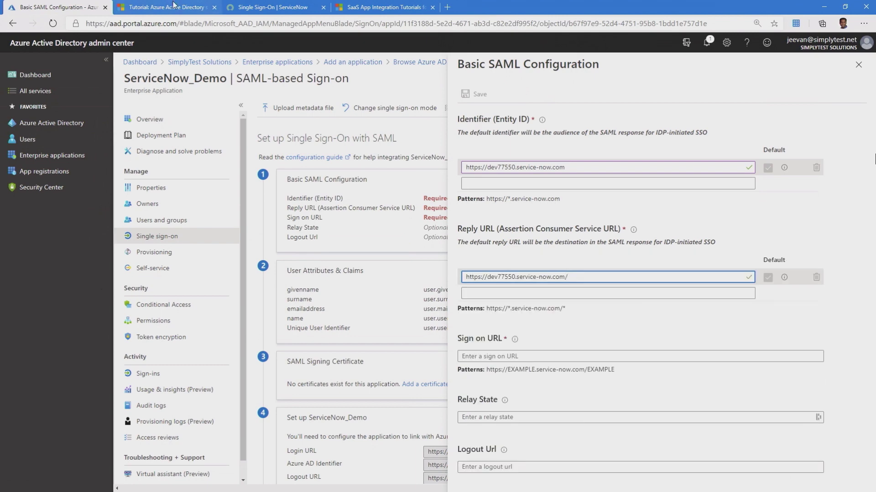
click(174, 5)
drag(393, 277, 424, 277)
key(ctrl+c)
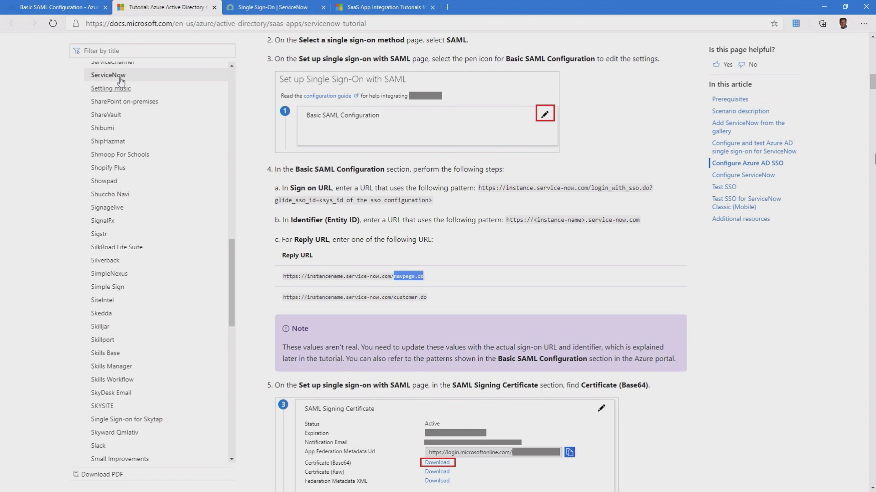
click(71, 7)
click(603, 279)
key(ctrl+v)
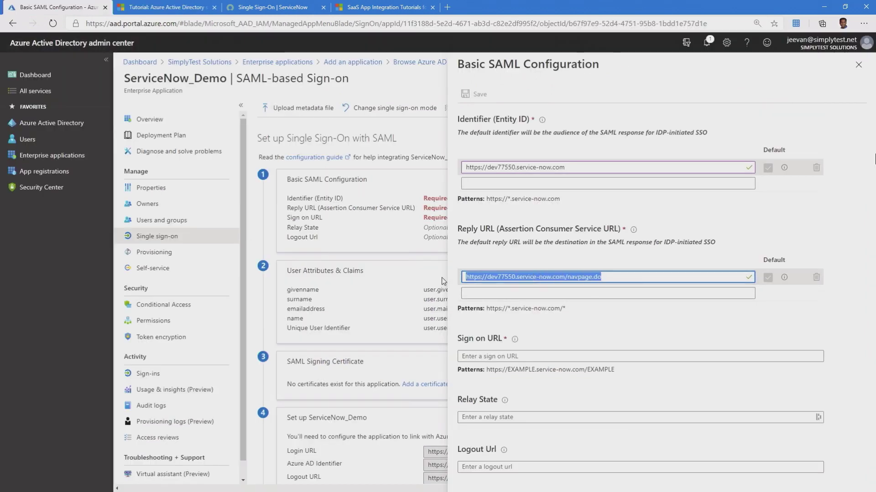
- Fill the Sign on URL and Logout Url with the same navpage.do URL
click(494, 355)
text(https://dev77550.service-now.com/navpage.do)
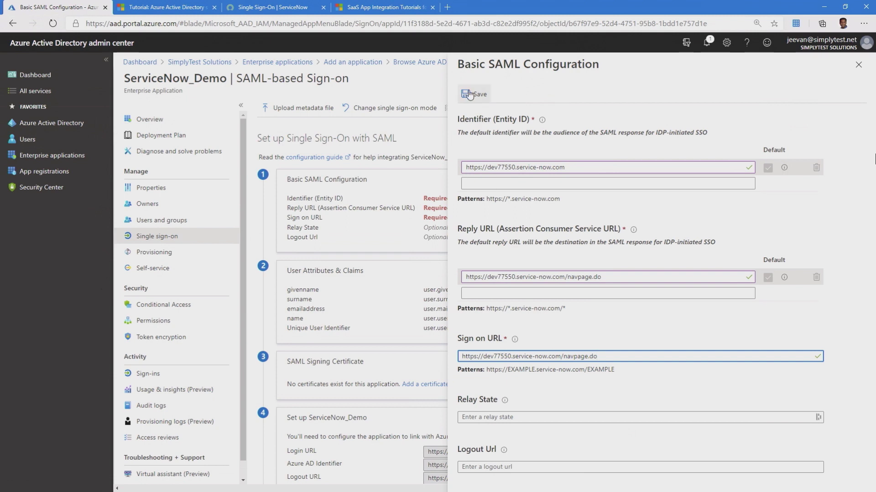
drag(602, 358, 371, 351)
key(ctrl+c)
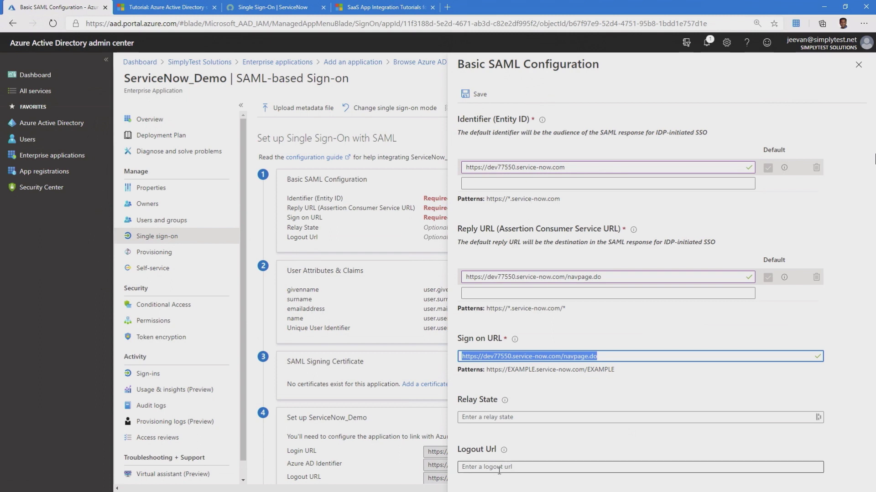
click(496, 470)
key(ctrl+v)
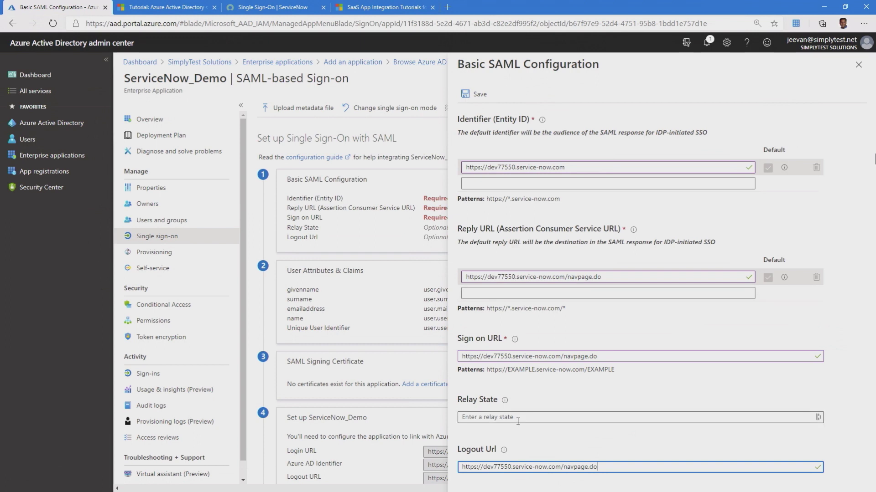
- Save the SAML configuration, postpone the SSO test, and edit User Attributes & Claims
click(479, 97)
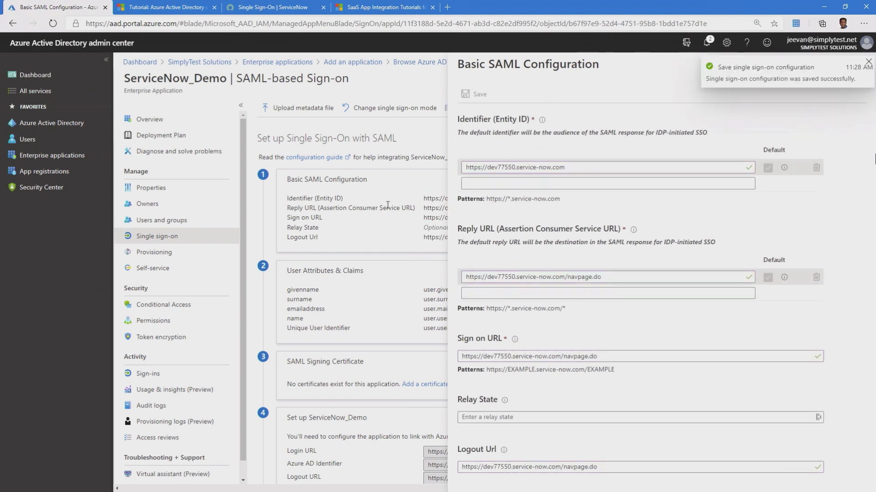
click(868, 62)
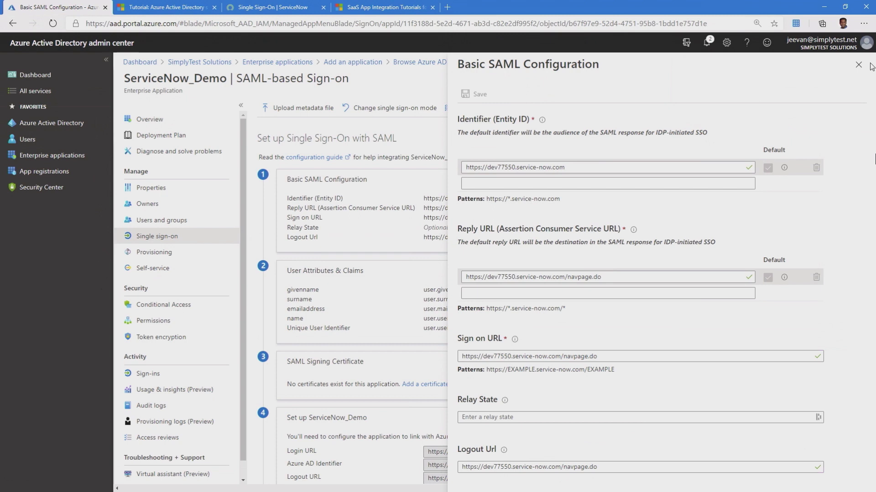
click(857, 65)
click(346, 172)
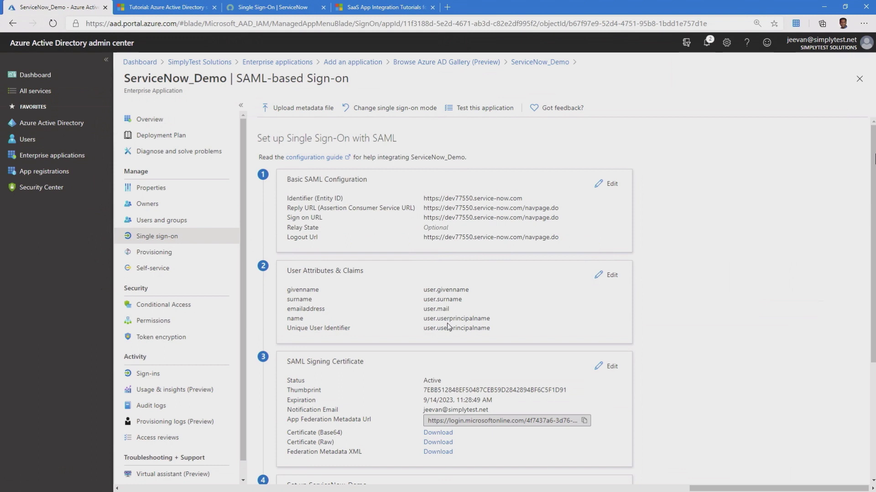
click(606, 275)
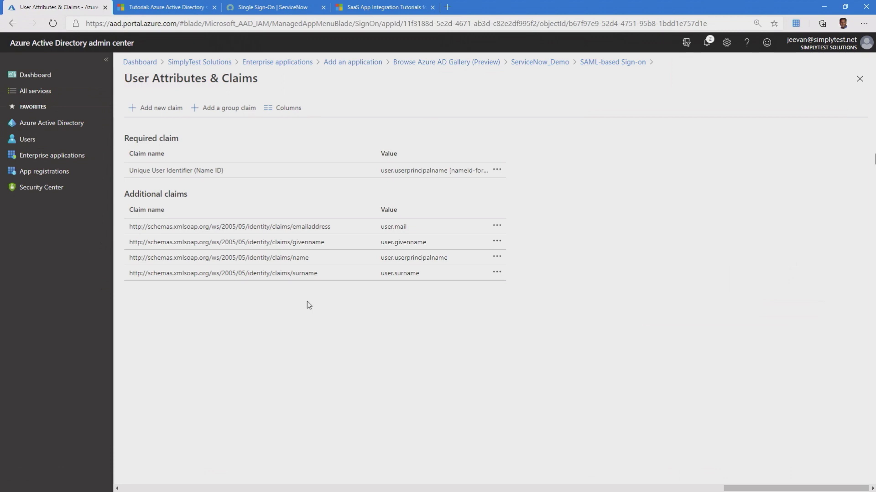
click(295, 174)
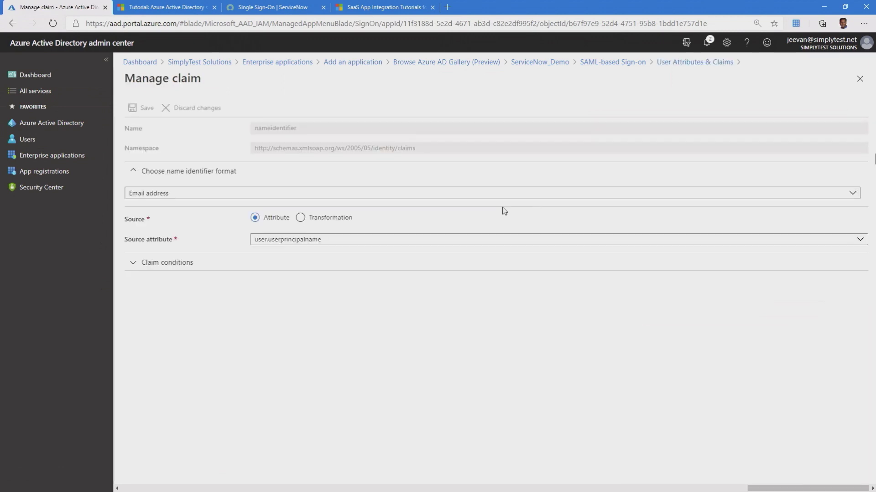
click(294, 249)
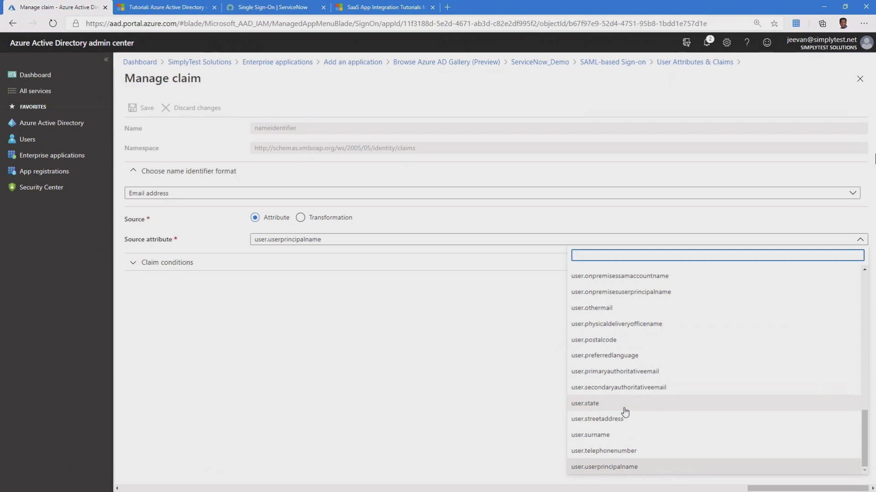
scroll(645, 403, up, 2)
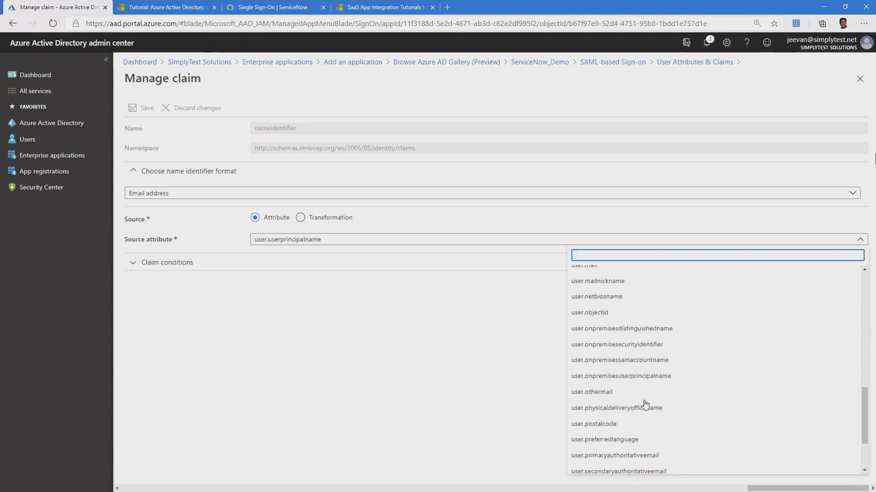
scroll(639, 387, up, 3)
click(524, 364)
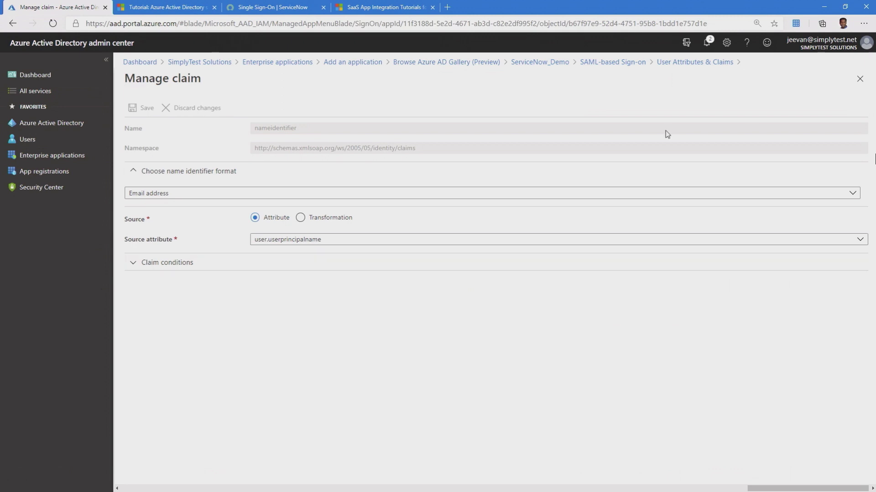
click(859, 79)
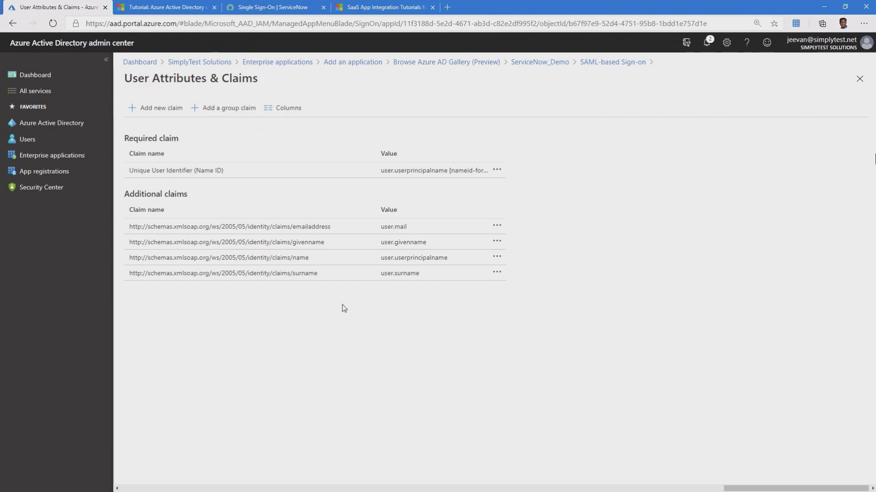
- Close the User Attributes & Claims blade and scroll down to the certificate, setup and test sections
click(859, 79)
scroll(505, 323, down, 3)
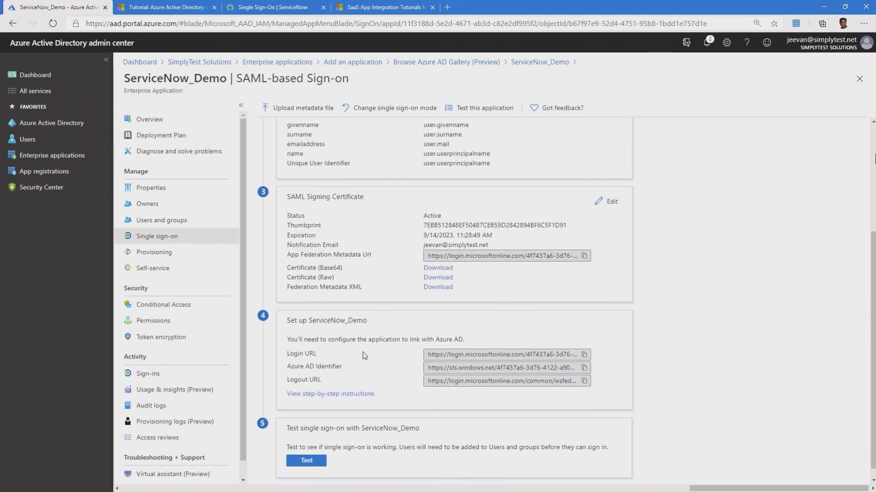
scroll(364, 355, up, 1)
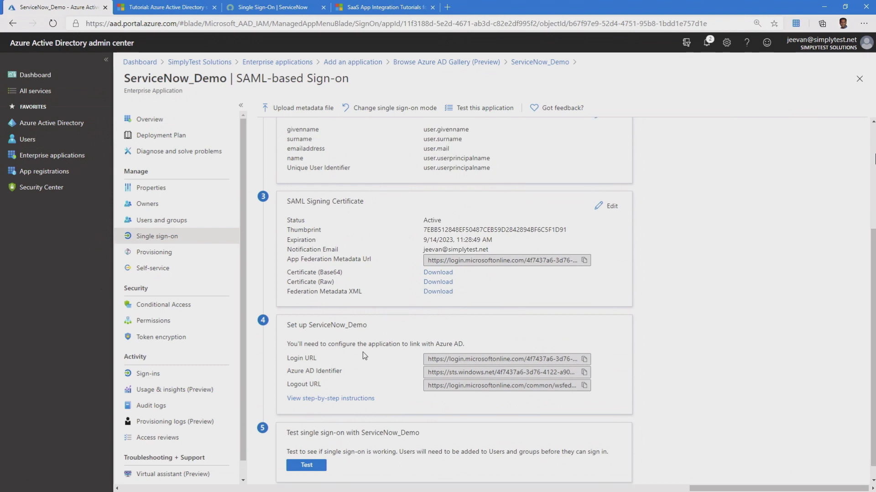
scroll(363, 353, down, 1)
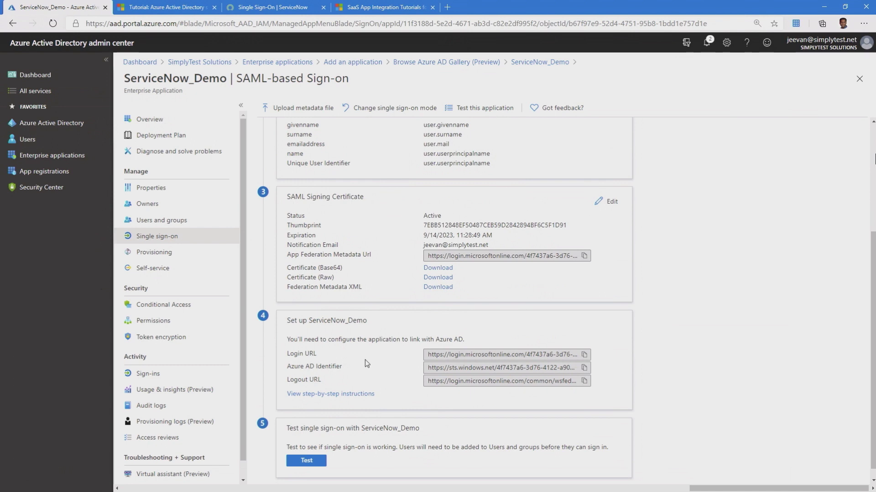
- Auto-configure dev77550 sign-on with the admin username and password, keeping Azure AD as default provider
click(332, 395)
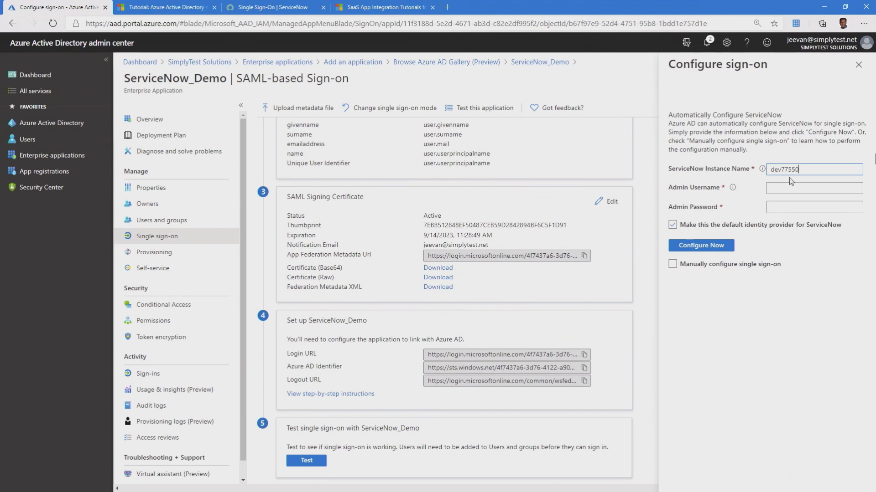
click(787, 189)
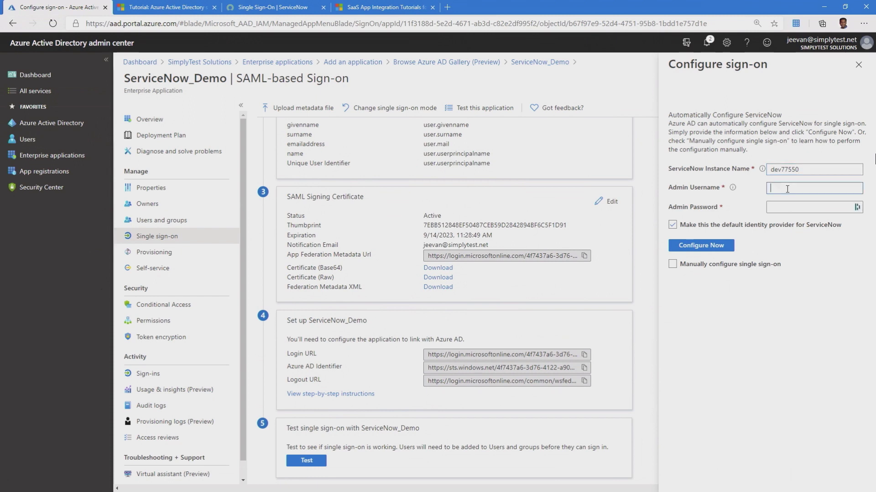
text(admin)
key(Tab)
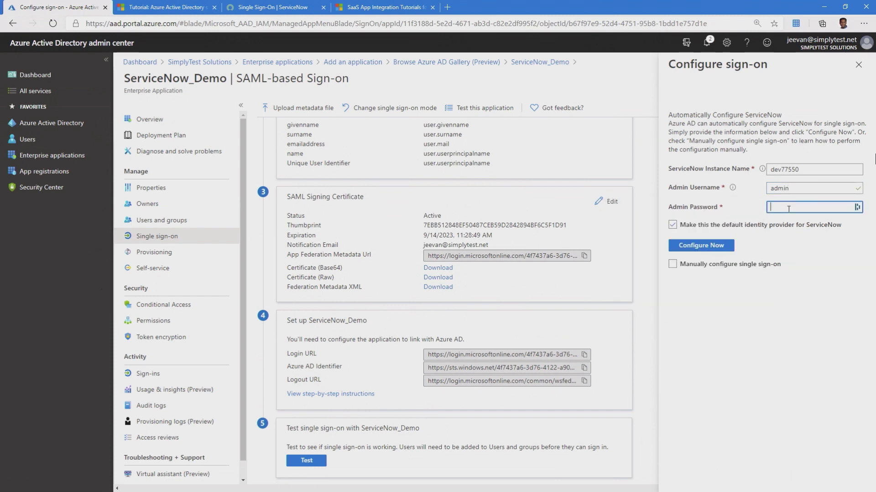
text(•••••••••)
click(717, 248)
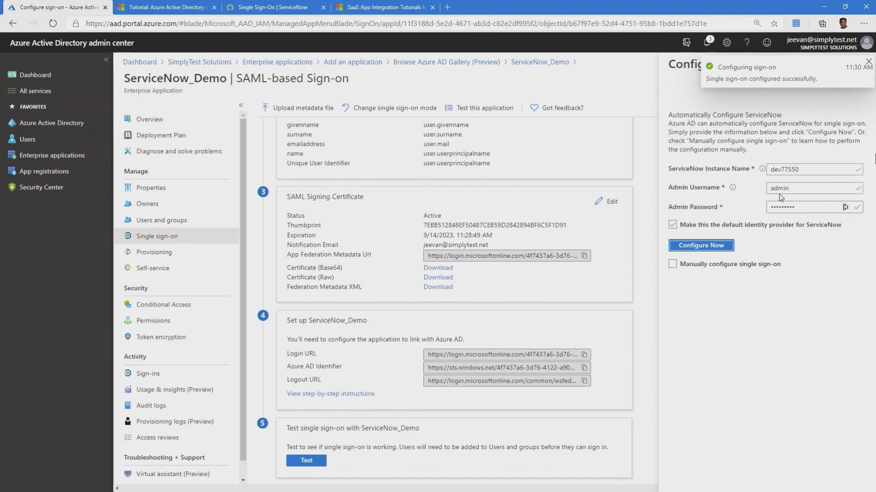
click(866, 64)
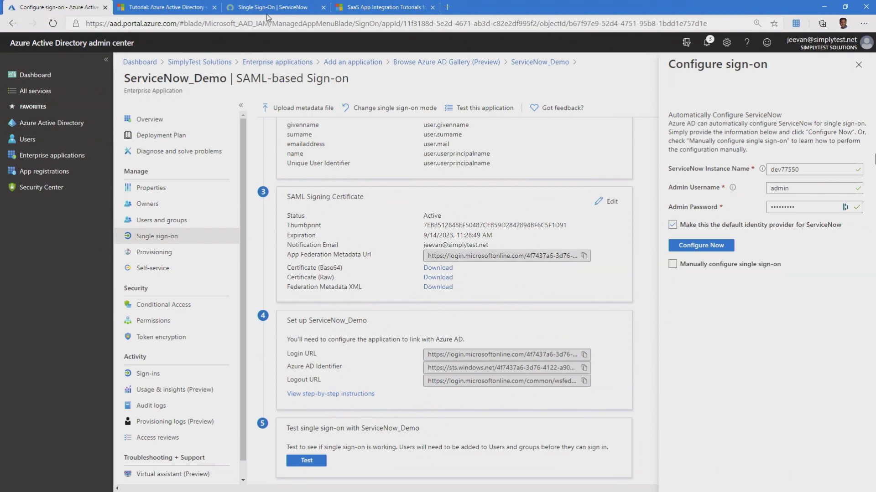
- Scroll the ServiceNow tutorial down to the Multiple Provider SSO Properties step
click(169, 10)
scroll(389, 329, down, 10)
scroll(390, 329, down, 5)
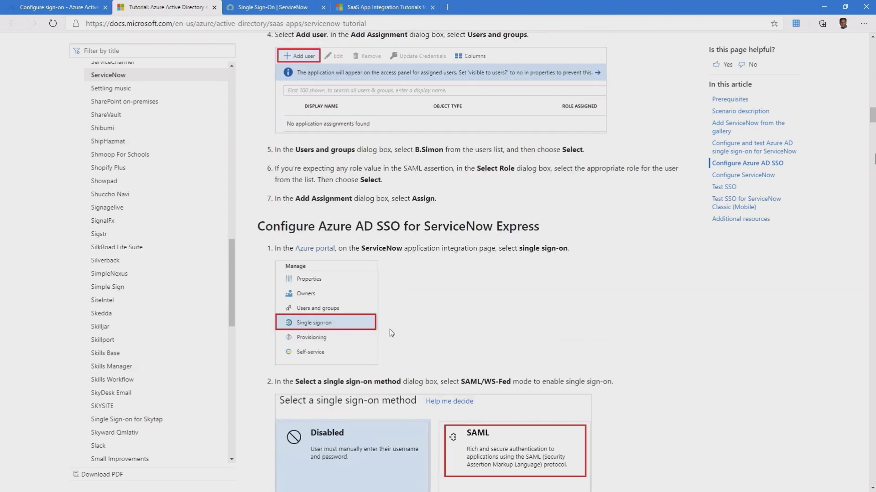
scroll(390, 330, up, 3)
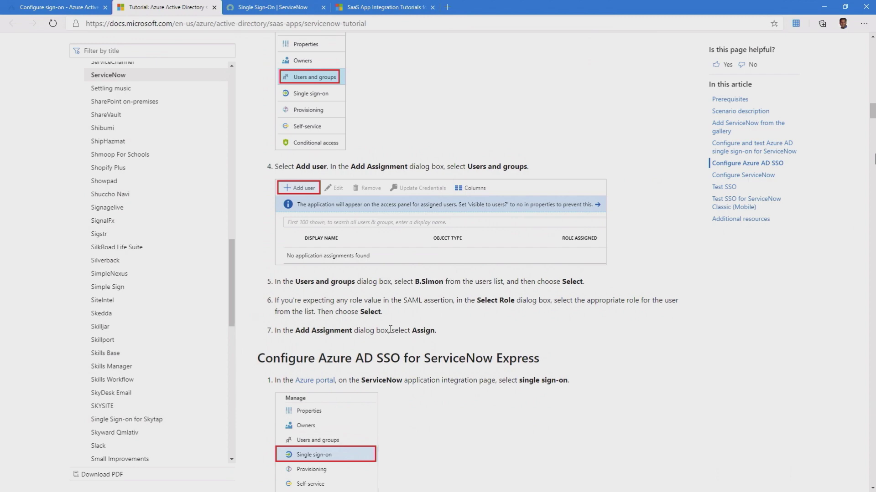
scroll(390, 329, down, 10)
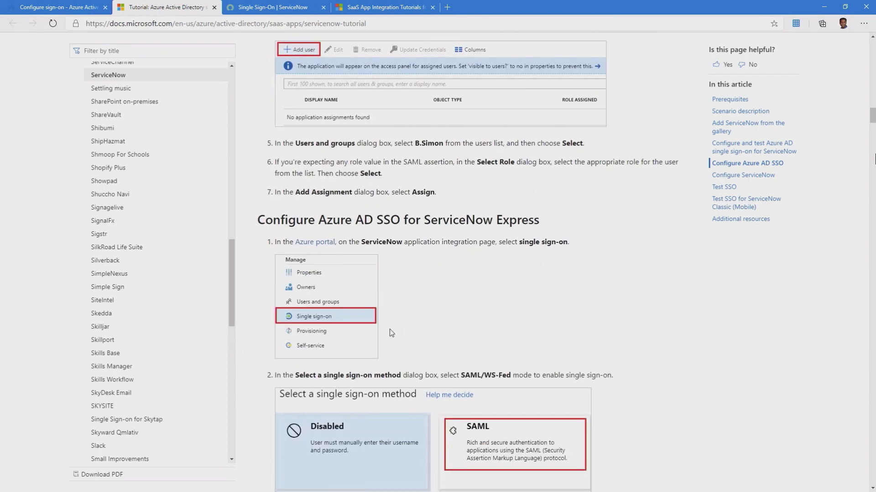
scroll(389, 329, down, 3)
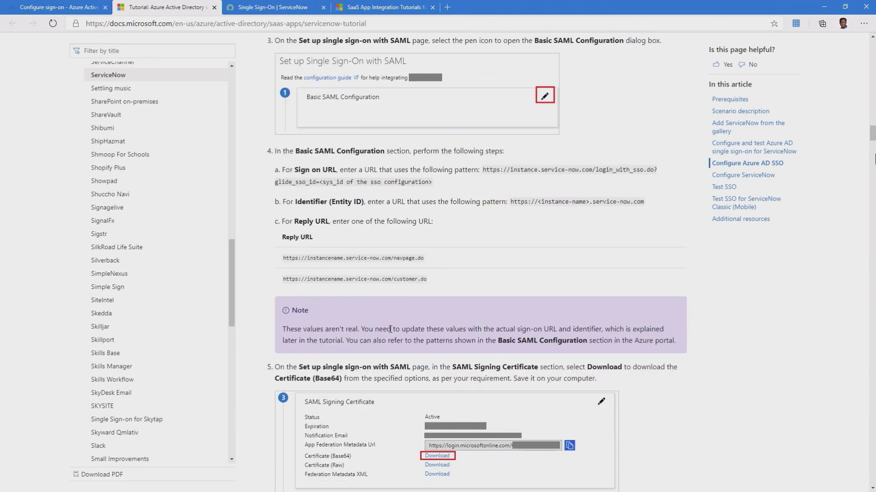
scroll(390, 329, down, 10)
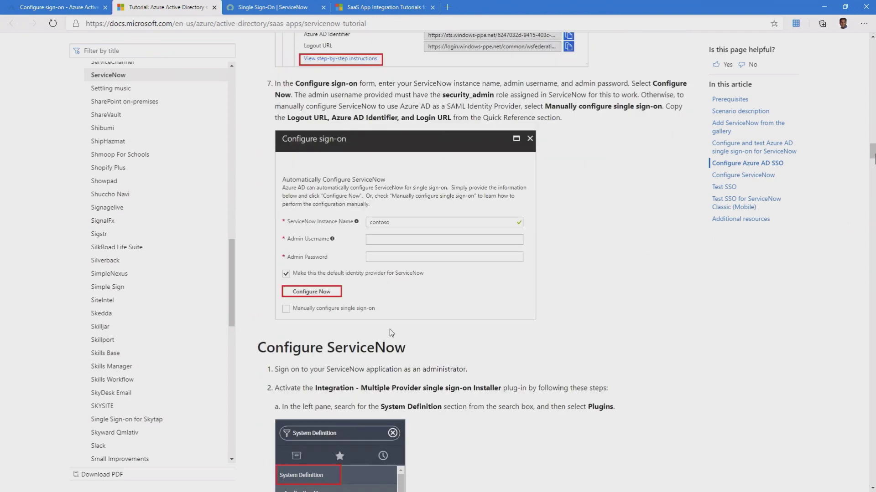
scroll(389, 330, down, 7)
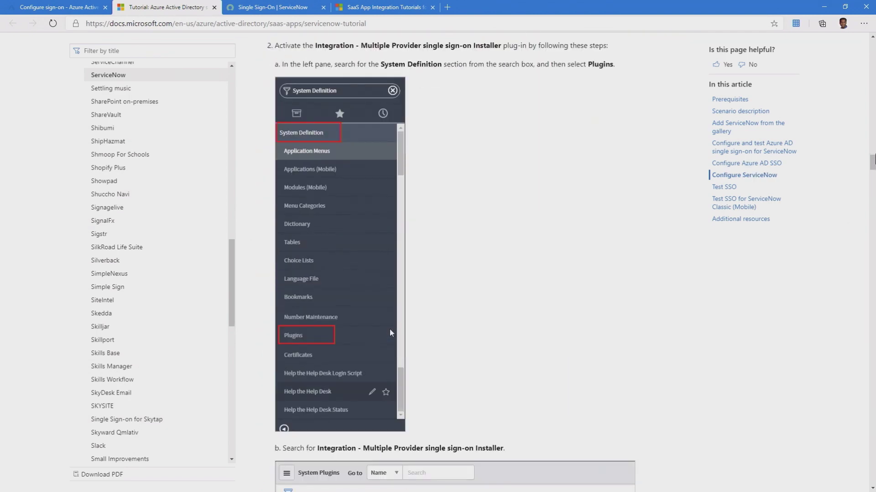
scroll(390, 329, down, 10)
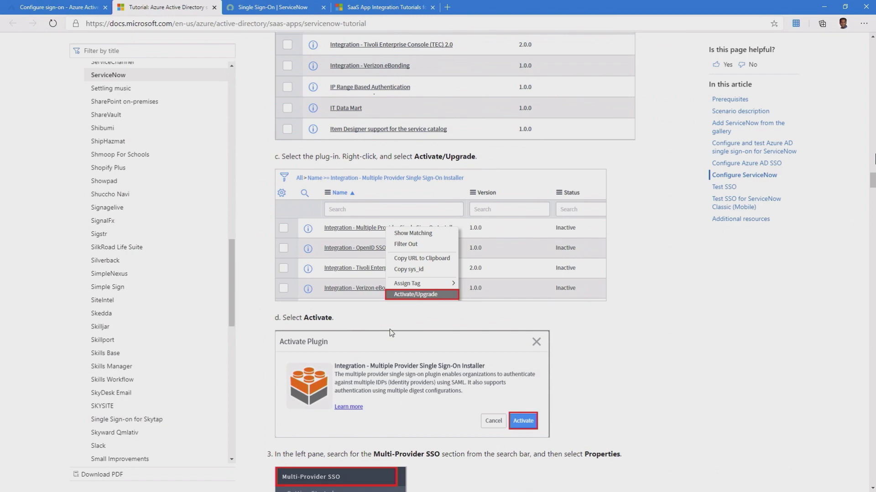
scroll(389, 329, down, 9)
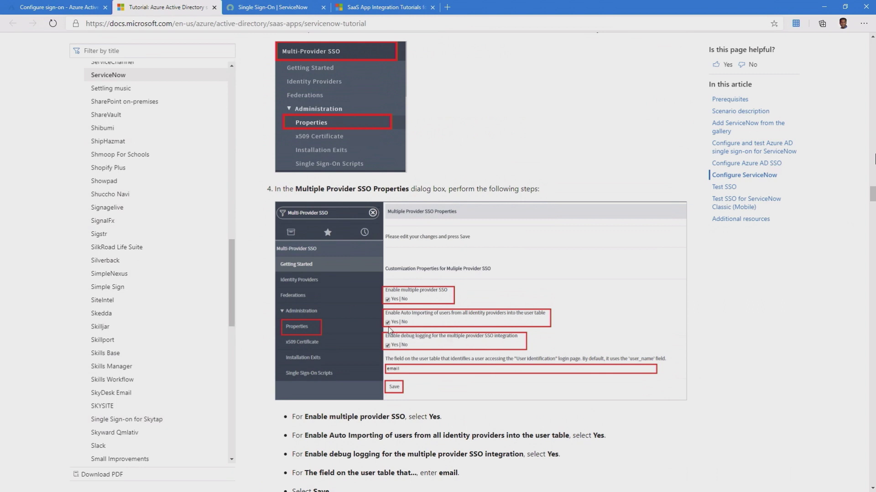
- Filter the navigator for 'Multi' and set multiple provider SSO, user auto-import and debug logging to Yes
click(275, 11)
click(61, 68)
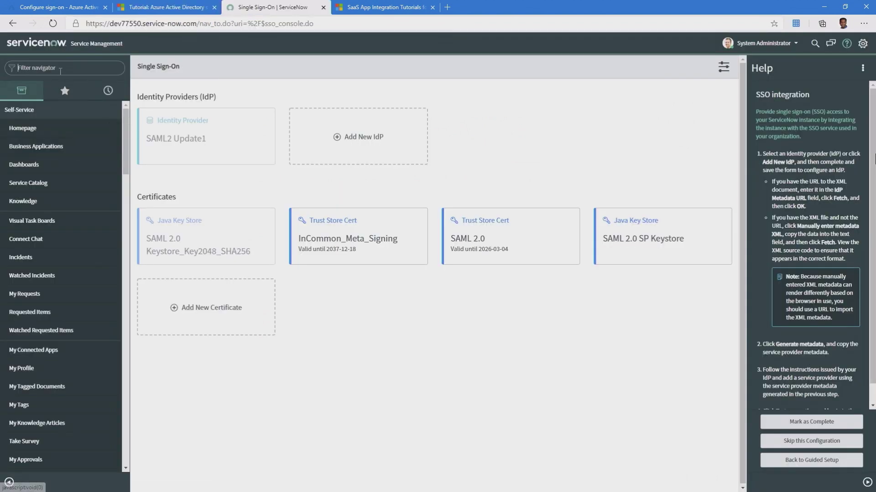
text(Multi)
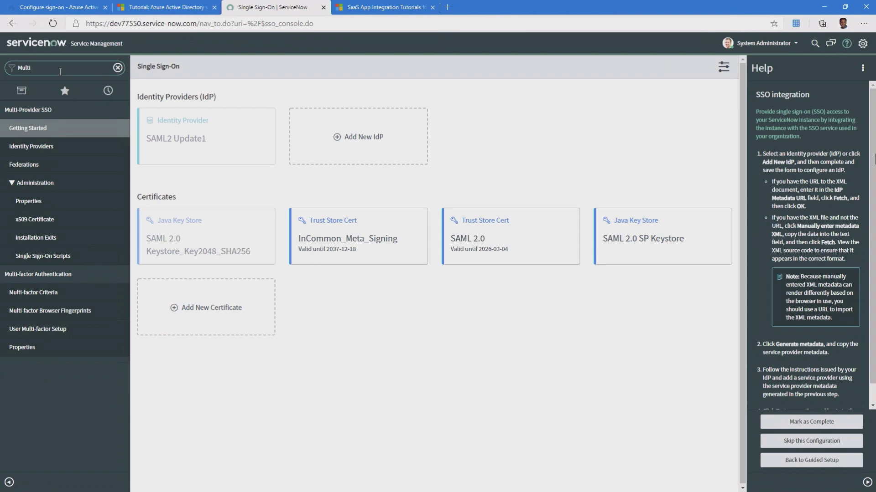
click(32, 202)
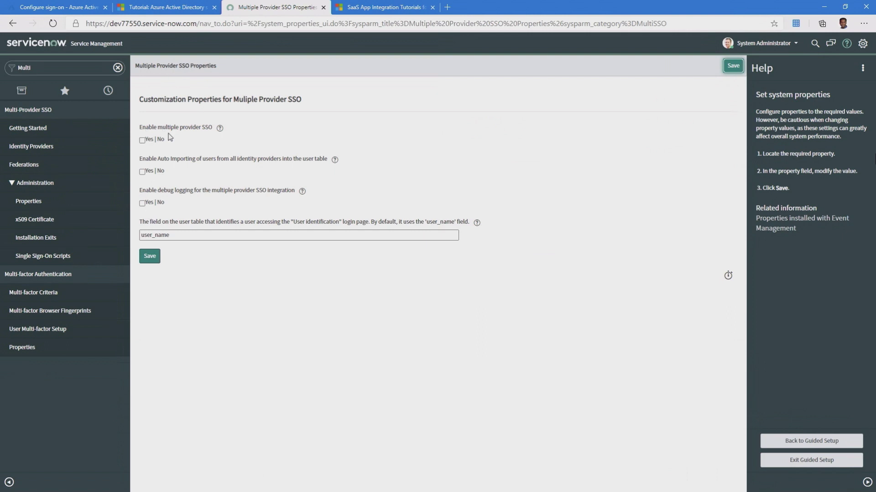
click(142, 141)
click(142, 172)
click(142, 204)
click(152, 259)
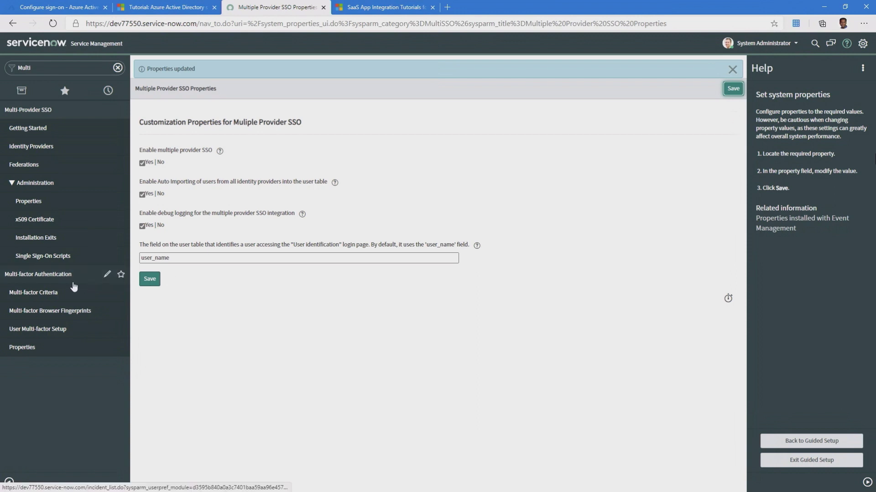
- Open the Microsoft Azure Federated Single Sign-on record from the Identity Providers list
click(41, 146)
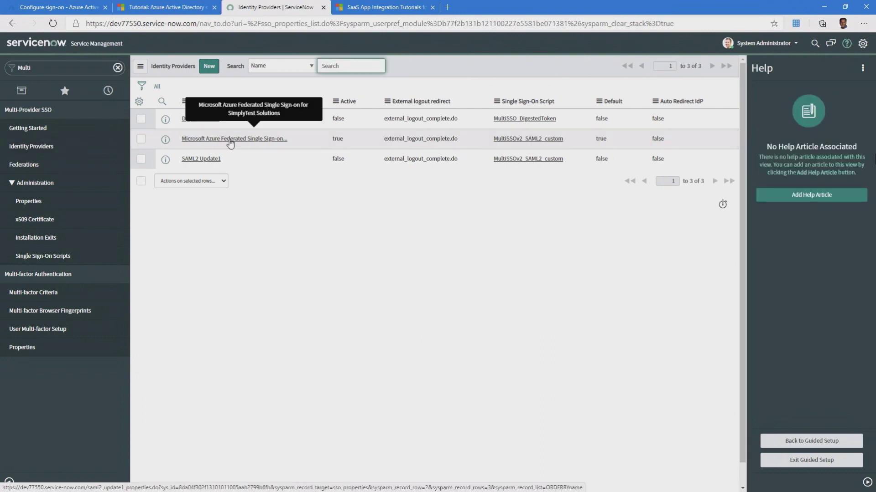
click(239, 143)
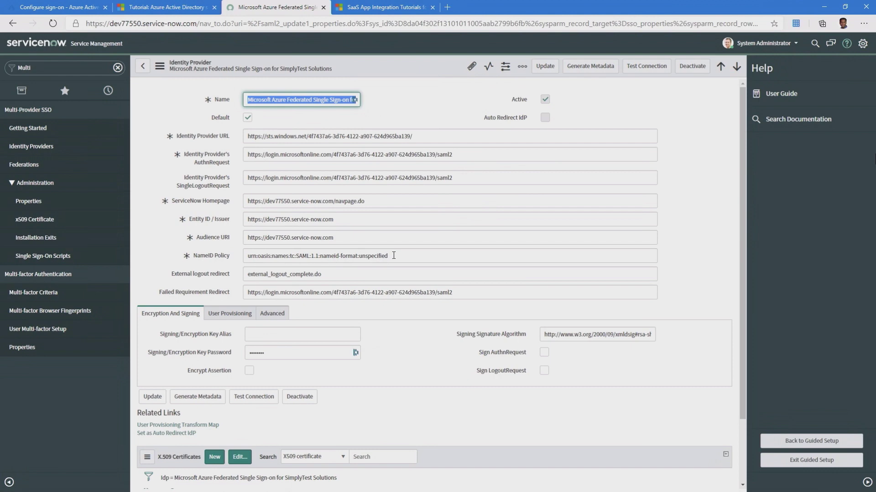
click(160, 6)
scroll(355, 350, down, 10)
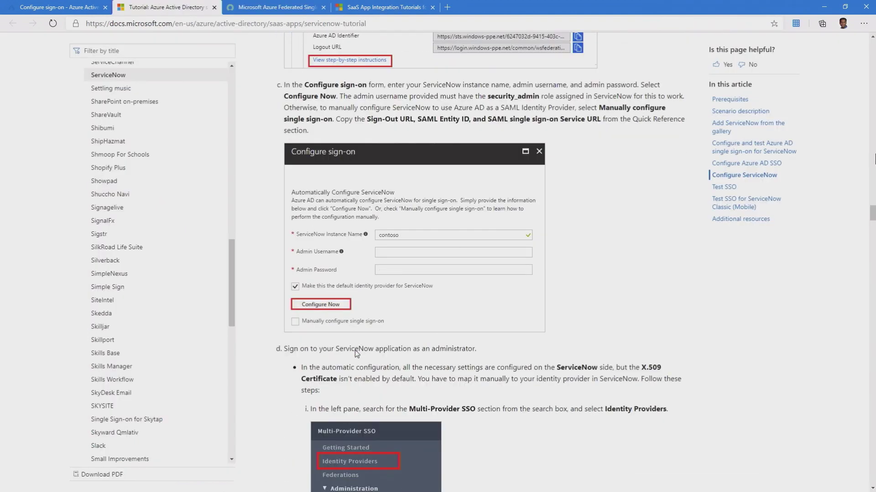
scroll(355, 350, down, 8)
scroll(355, 350, down, 5)
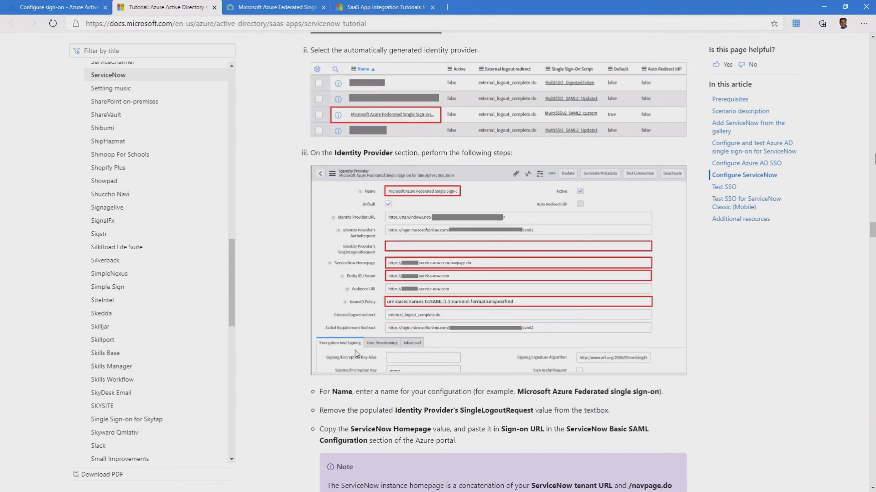
scroll(354, 350, down, 3)
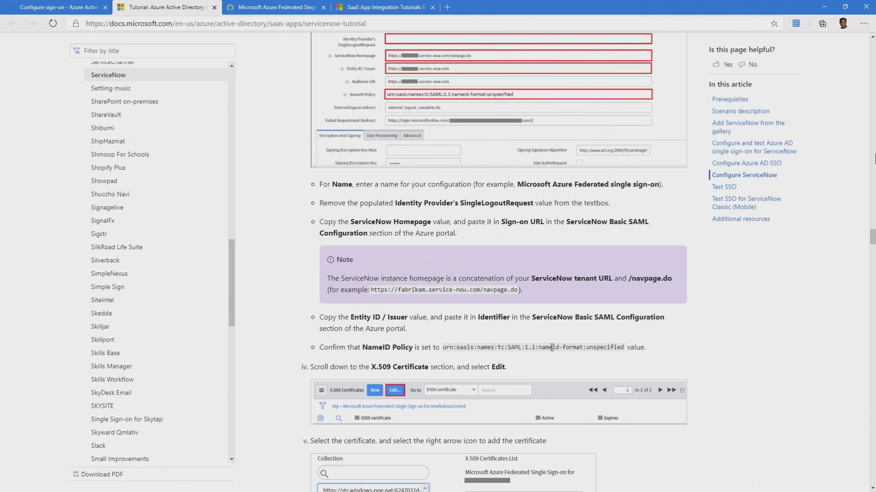
key(ctrl+Tab)
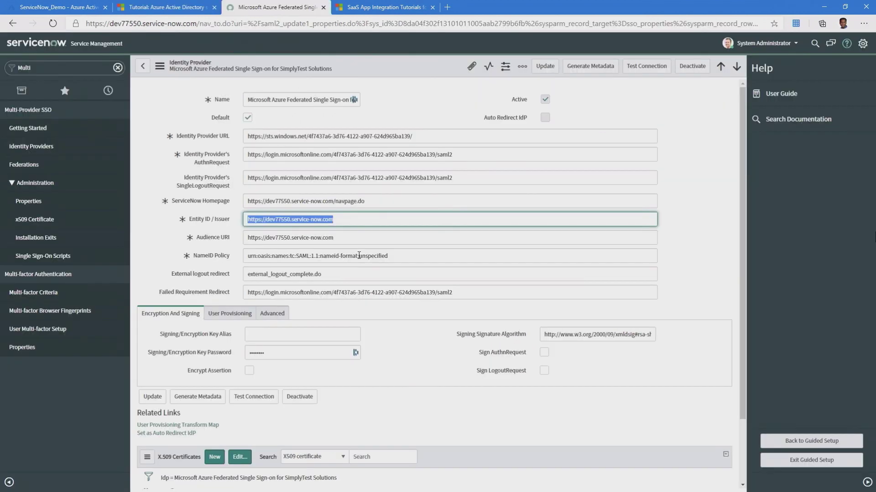
click(359, 255)
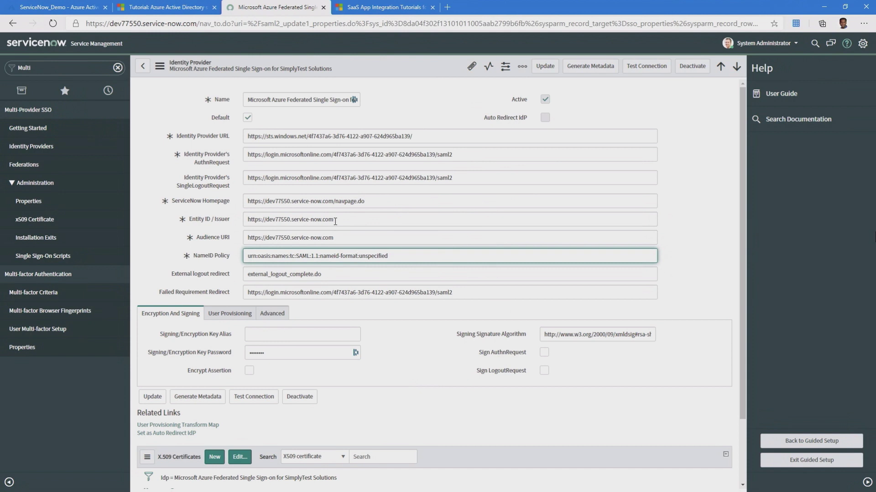
drag(335, 221, 214, 222)
key(ctrl+c)
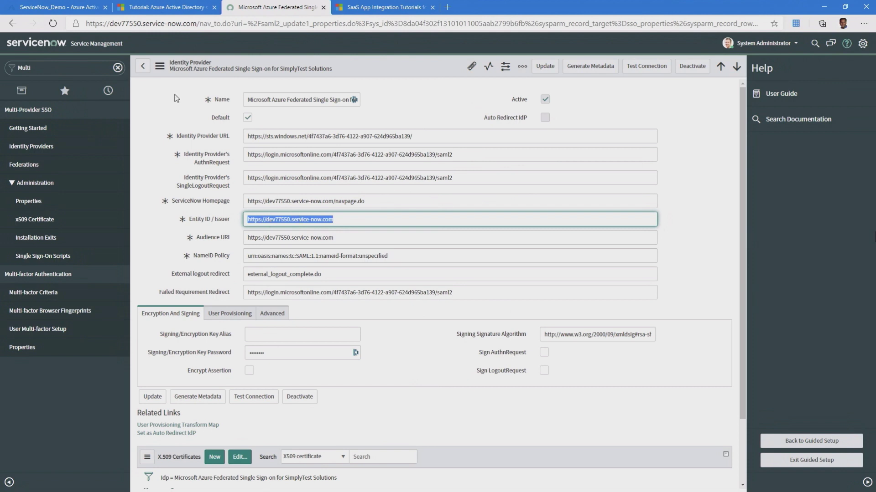
- Paste ServiceNow's Entity ID over the Basic SAML Identifier and close the panel without saving
click(79, 10)
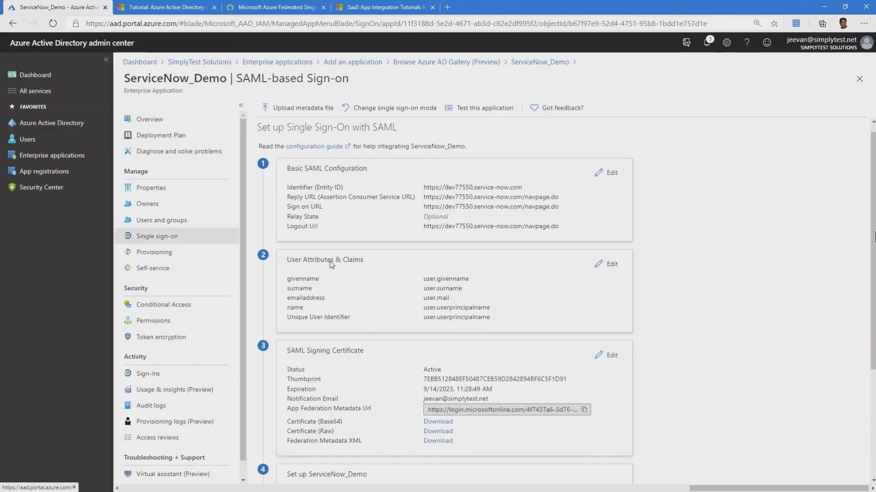
click(611, 176)
drag(573, 168, 466, 168)
key(ctrl+v)
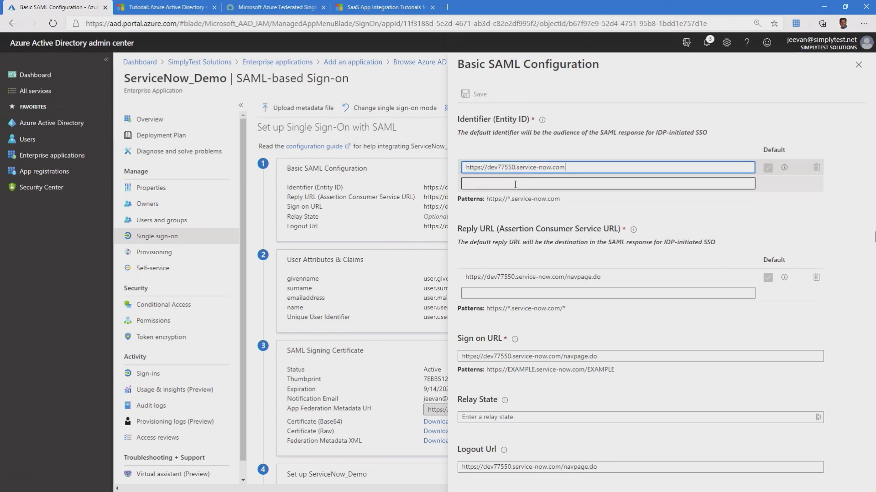
click(500, 195)
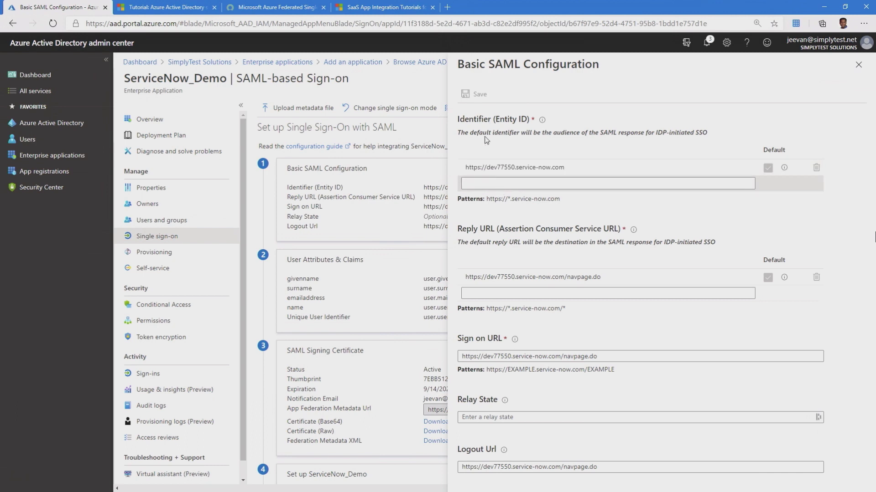
click(858, 64)
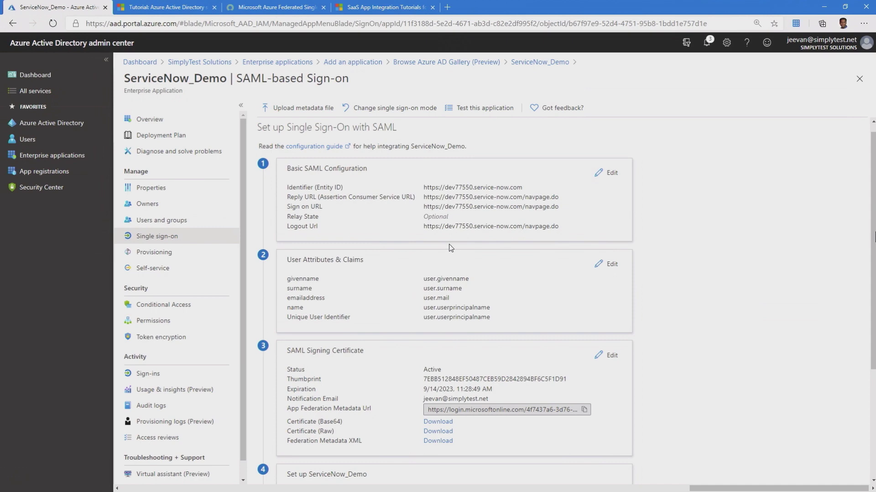
- Move the Microsoft Azure Federated certificate into the provider's X.509 Certificates list and save
click(270, 10)
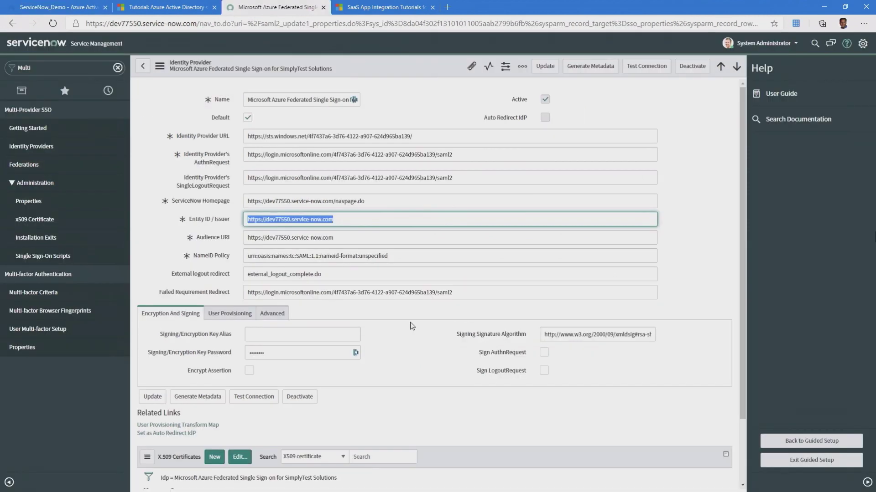
scroll(353, 319, down, 2)
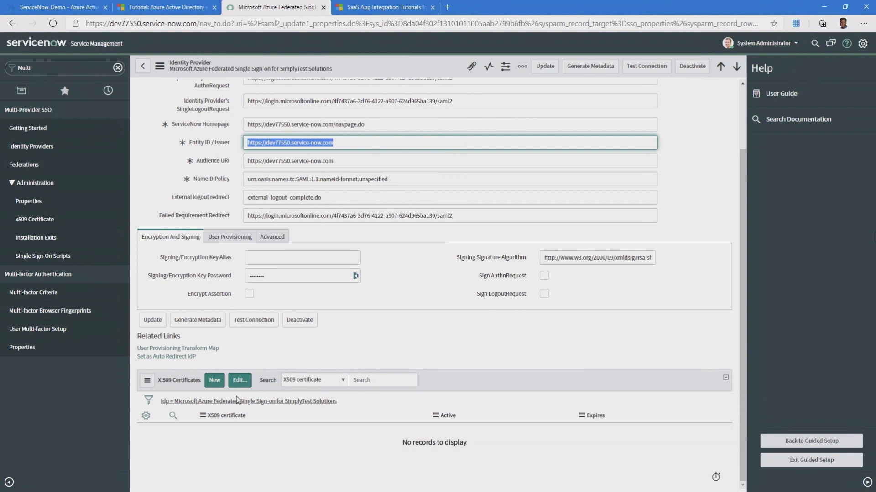
click(239, 381)
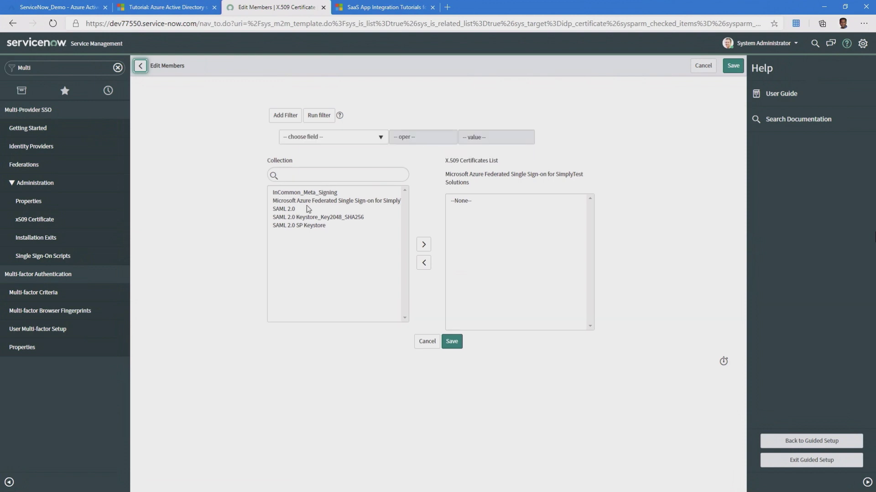
click(303, 203)
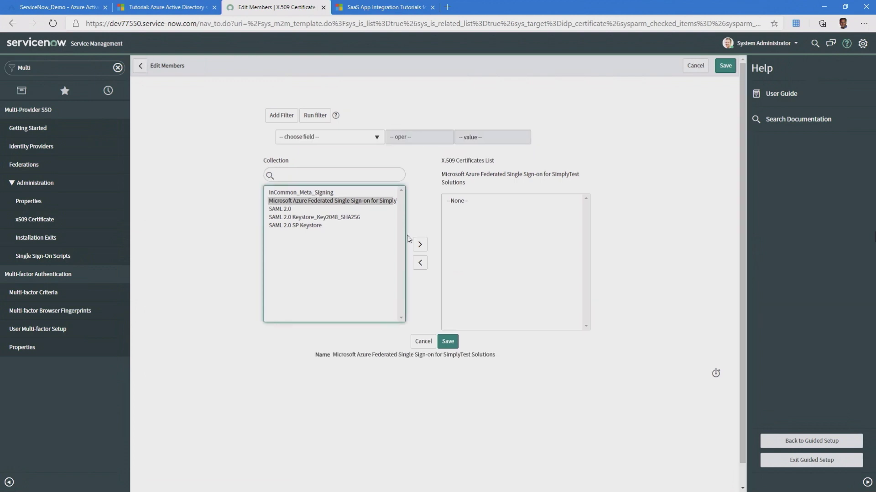
click(417, 246)
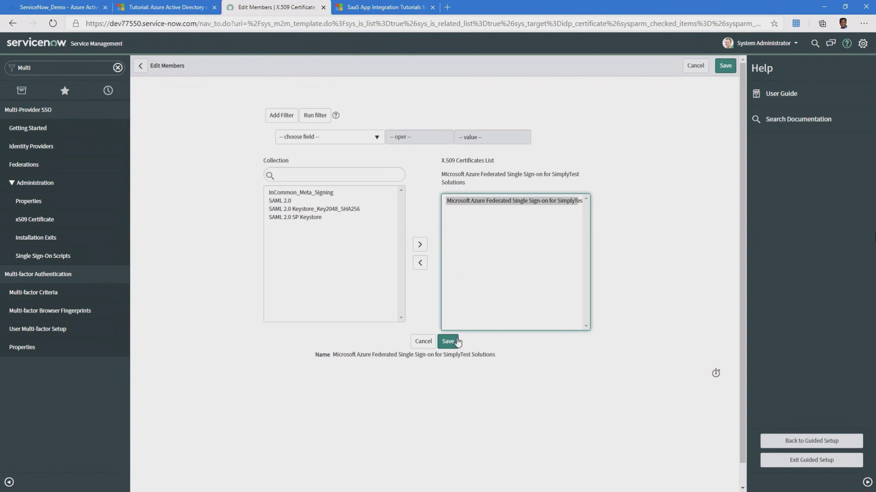
click(448, 342)
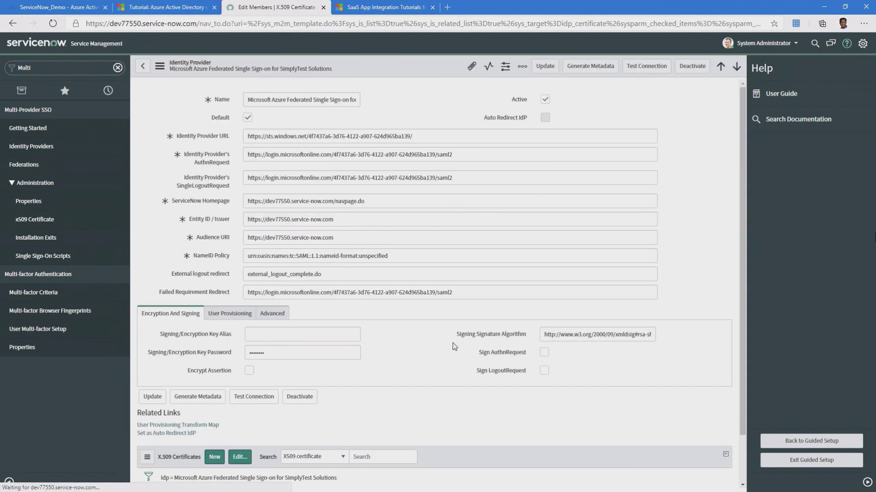
- Check User Field is email on the Advanced tab, update the provider record, and dismiss the Dashlane popup
scroll(454, 346, down, 2)
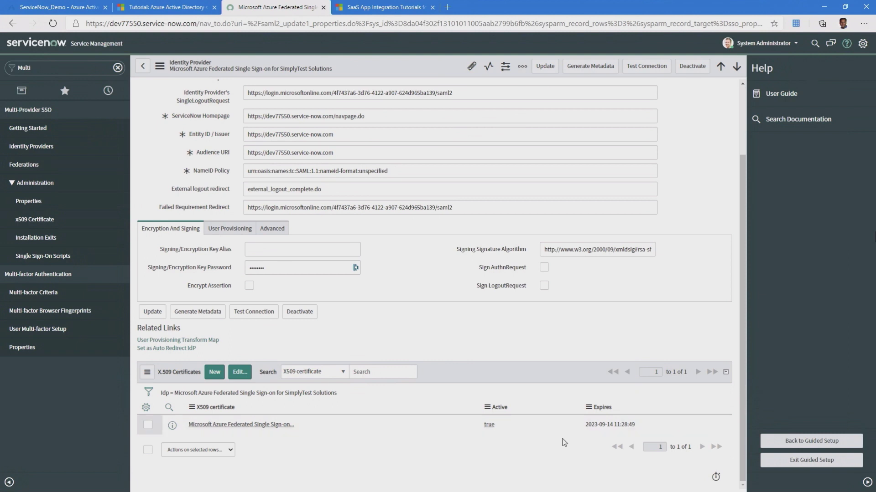
scroll(416, 374, up, 3)
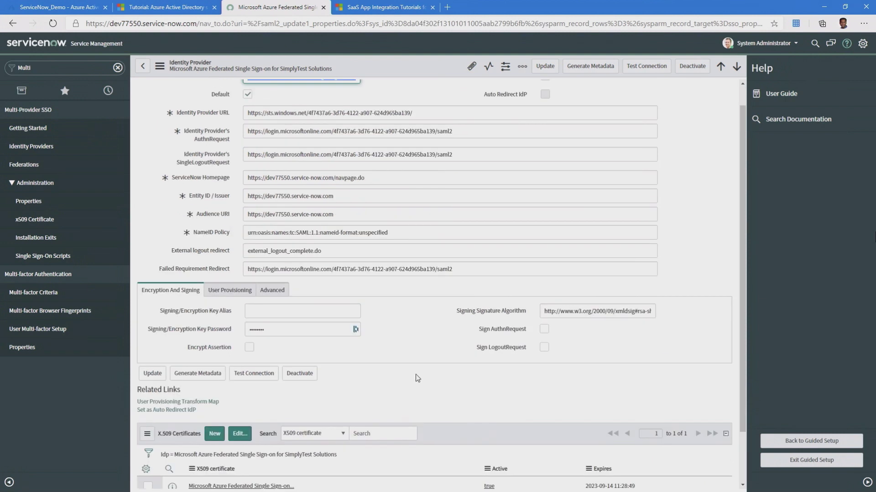
scroll(402, 382, up, 1)
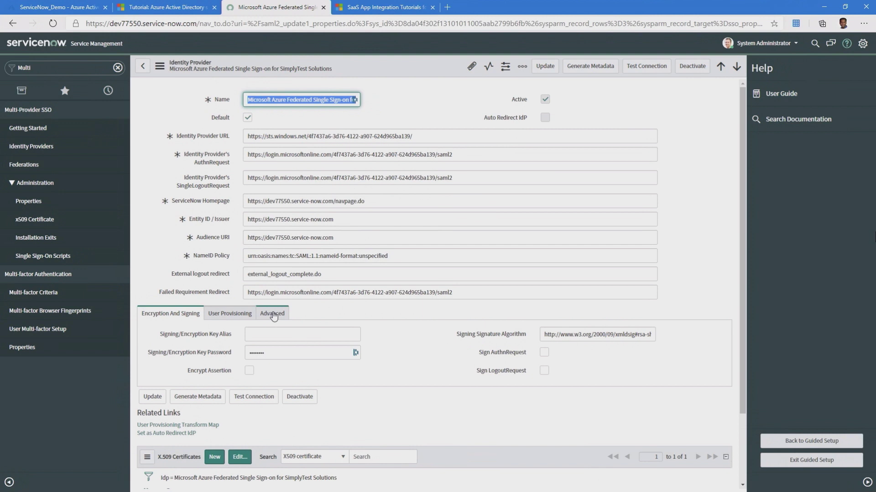
click(273, 315)
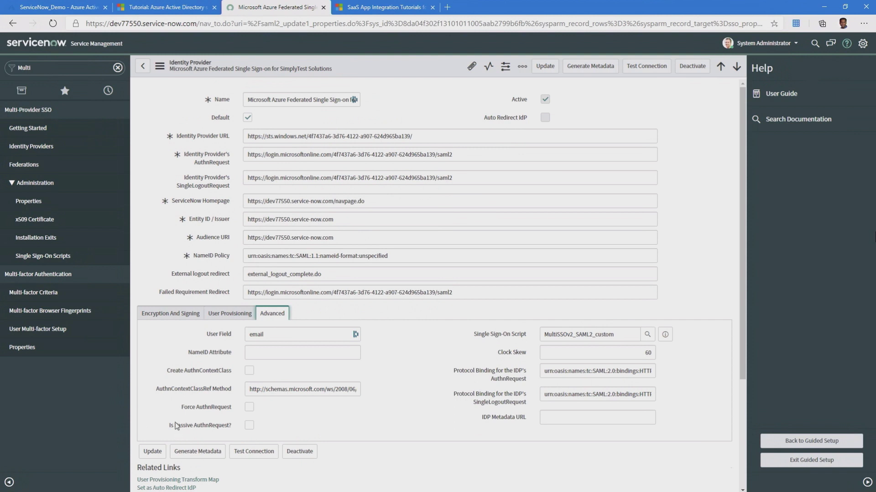
click(152, 453)
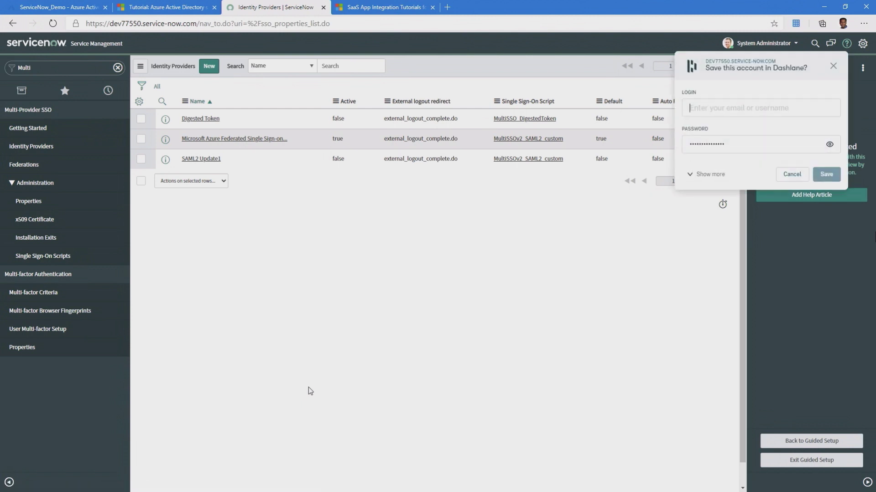
click(832, 66)
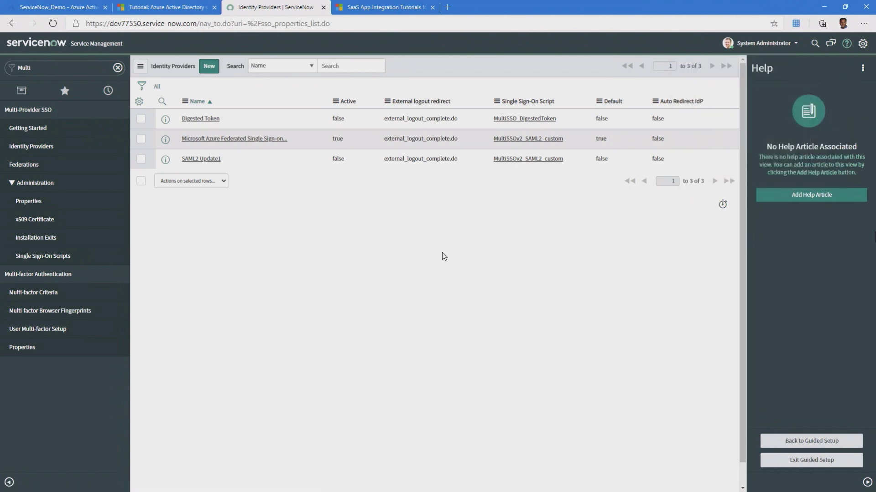
- Open ServiceNow_Demo's Users and groups and start adding a user assignment
click(78, 10)
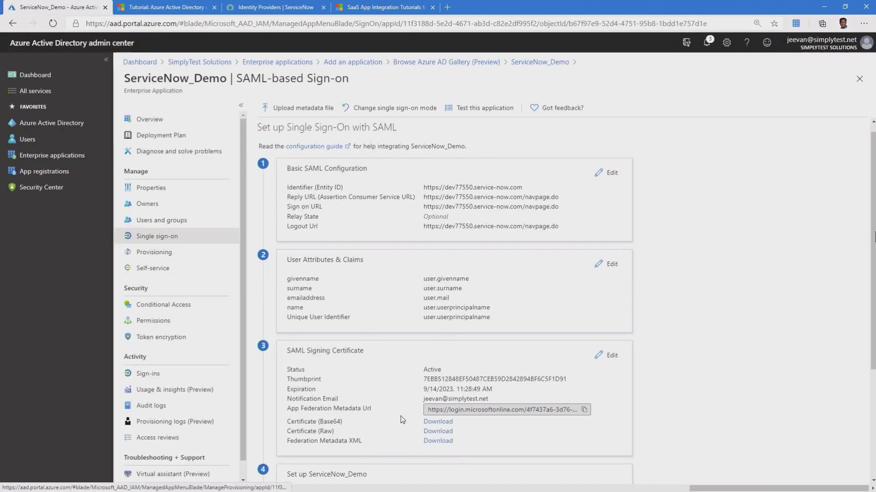
scroll(403, 437, down, 3)
scroll(402, 437, down, 2)
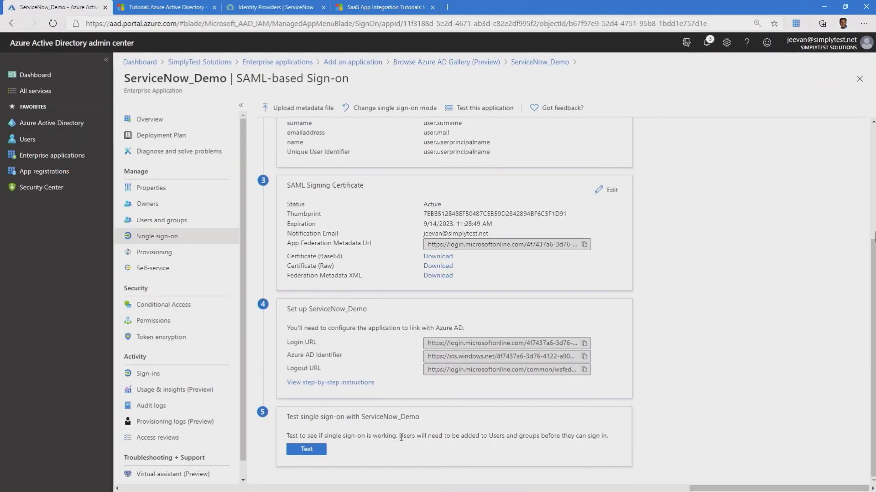
scroll(292, 320, up, 5)
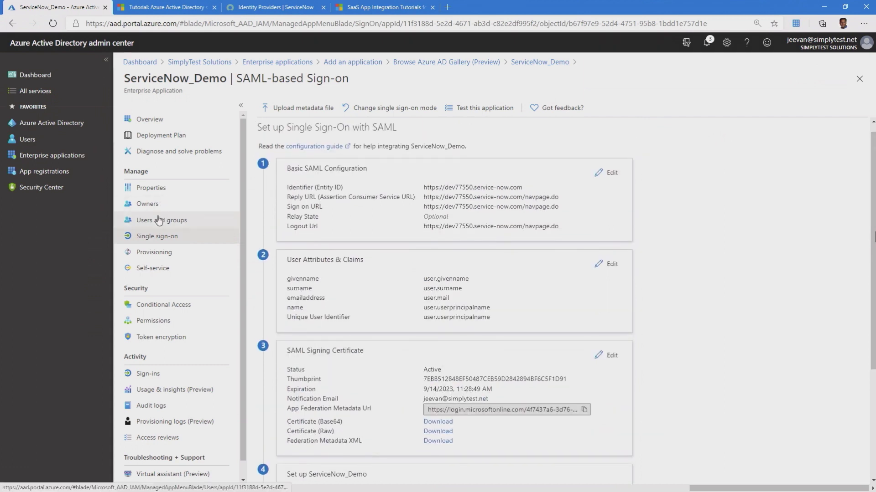
click(172, 227)
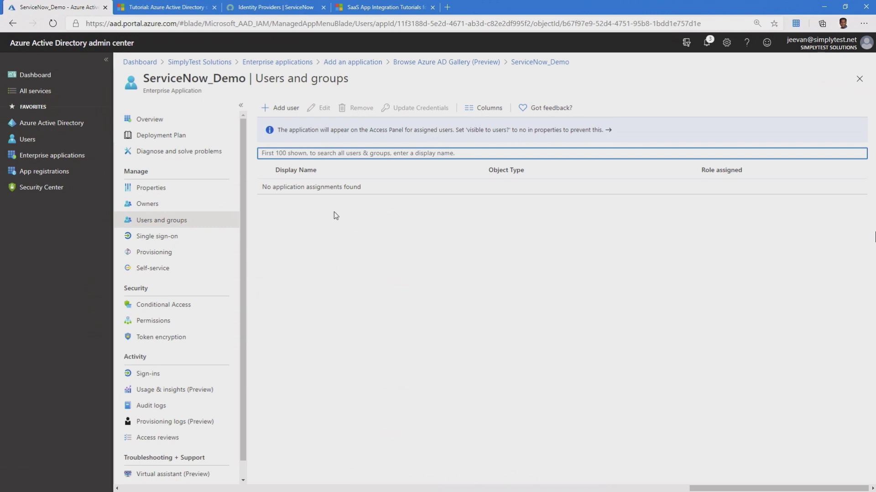
click(283, 112)
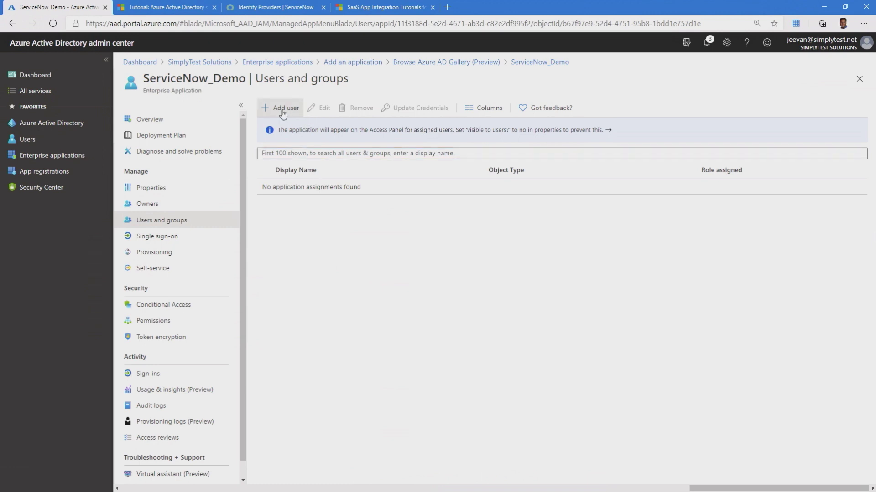
click(264, 139)
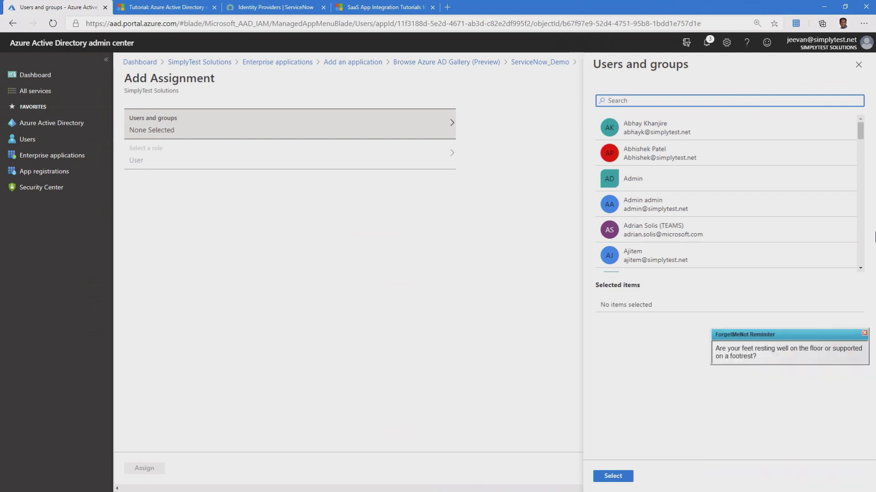
- Select two listed users plus one found by name search, then assign all three to the app
click(865, 334)
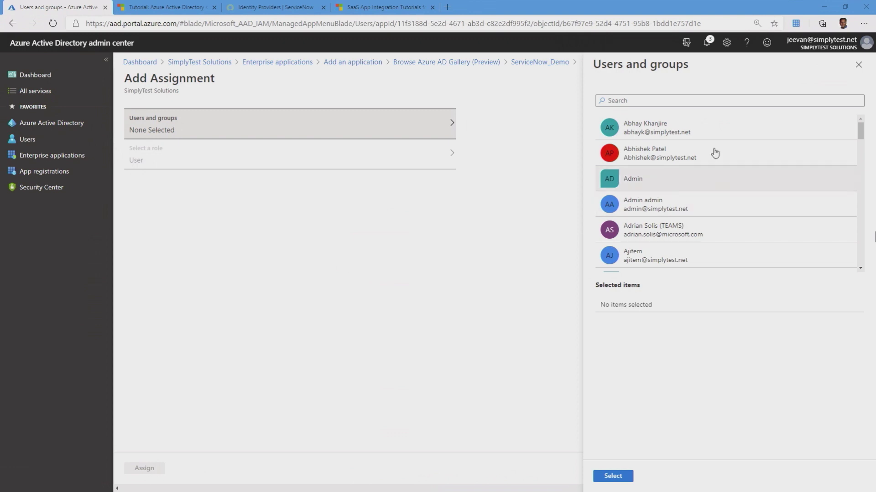
click(692, 129)
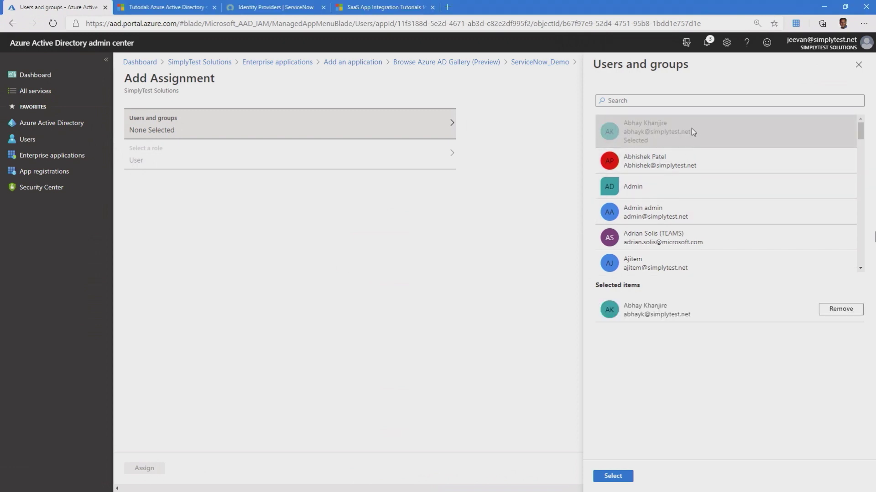
click(665, 167)
click(656, 101)
text(jeevan)
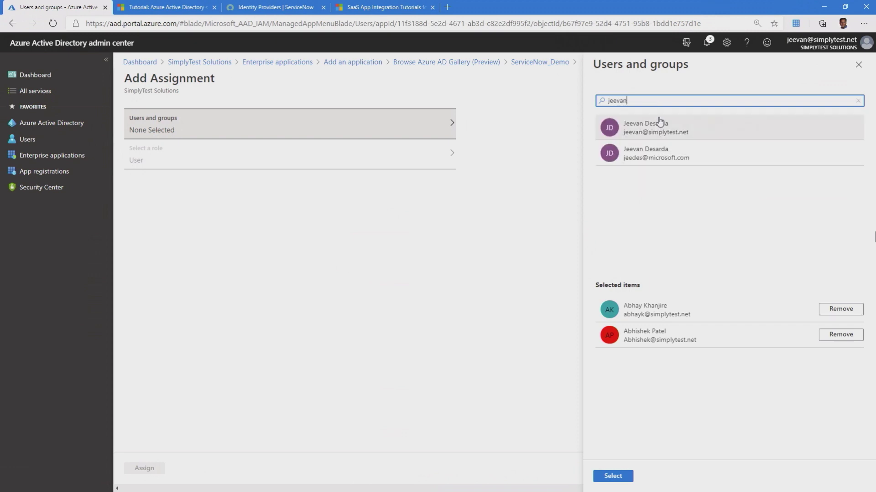
click(606, 124)
click(607, 476)
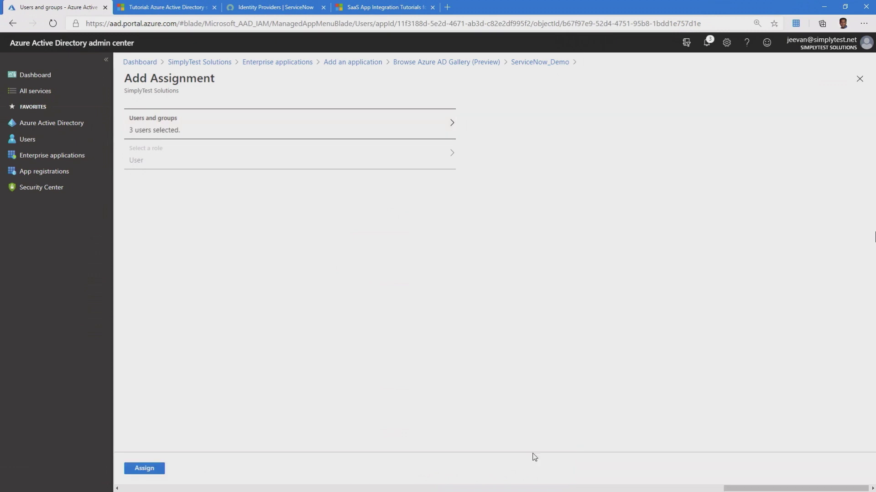
click(134, 469)
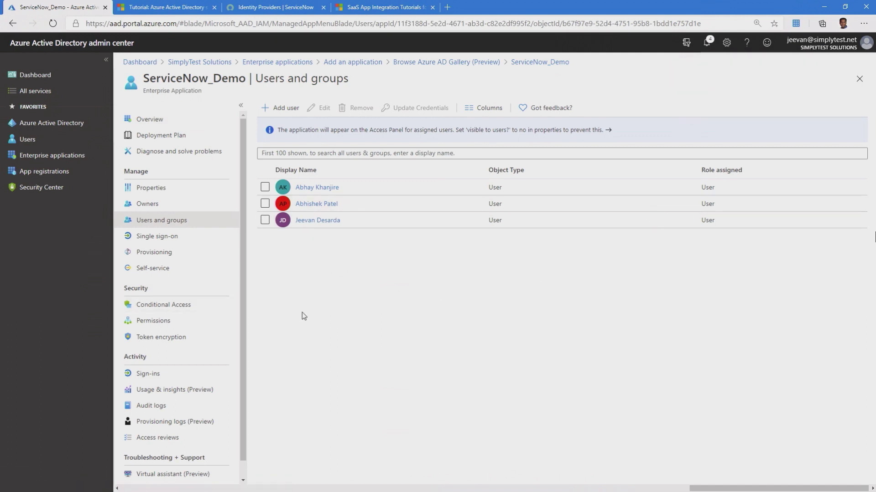
- Copy the Sign on URL and load the dev77550 ServiceNow login page in a new InPrivate window
click(159, 237)
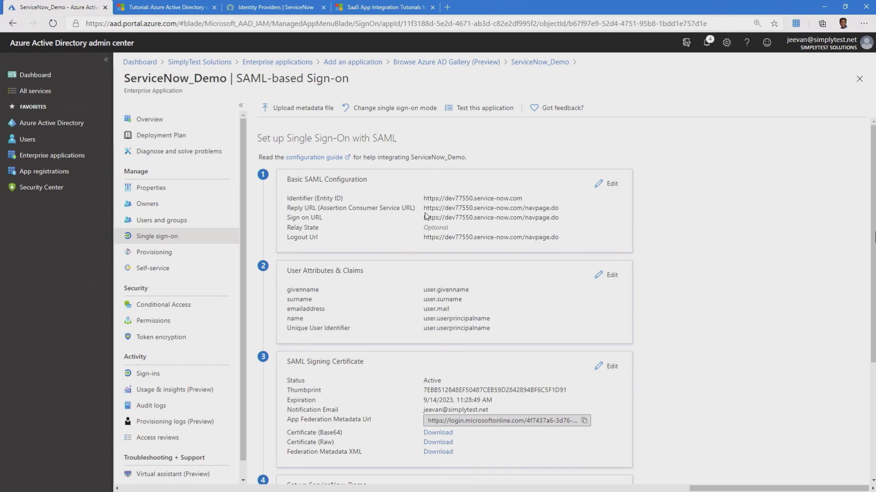
drag(424, 219, 559, 218)
key(ctrl+c)
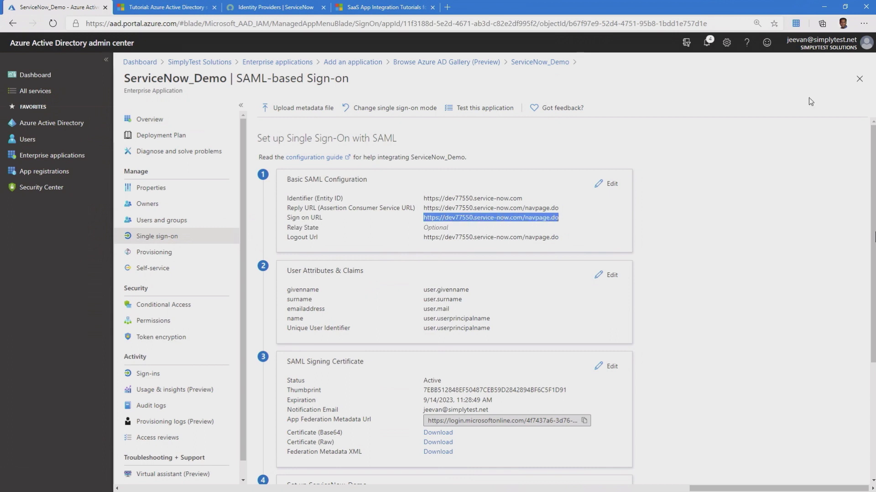
click(864, 24)
click(777, 83)
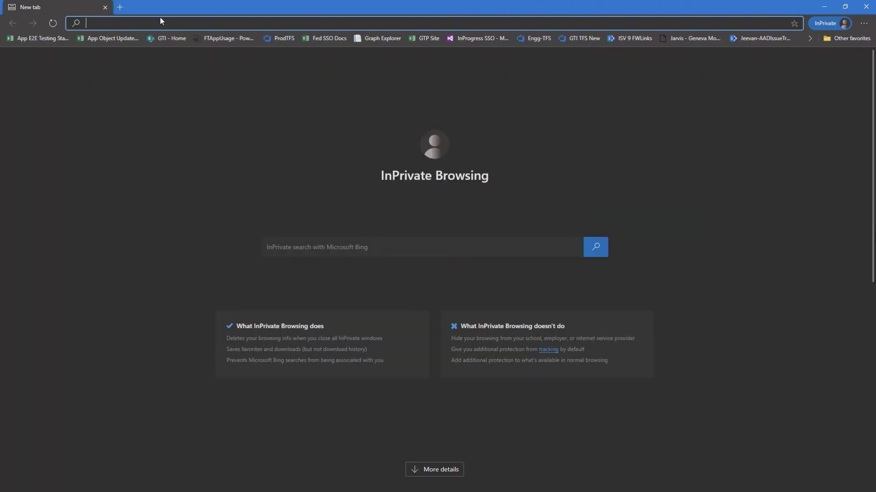
key(ctrl+v)
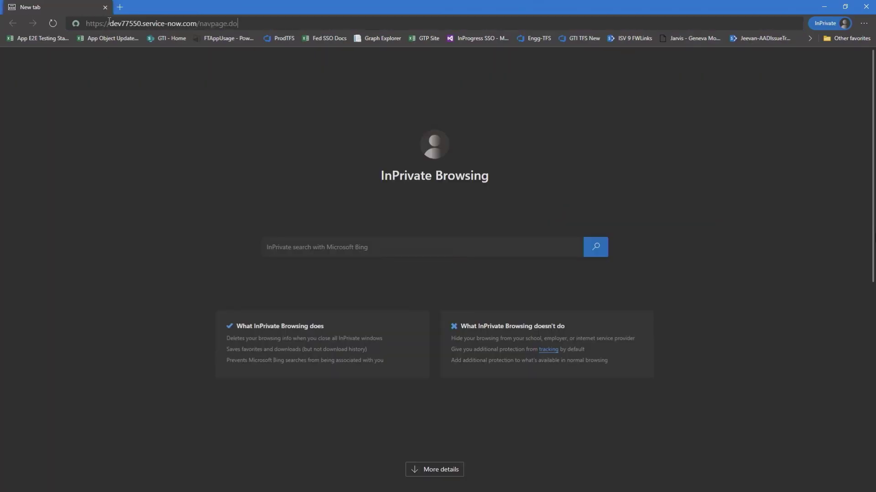
key(Return)
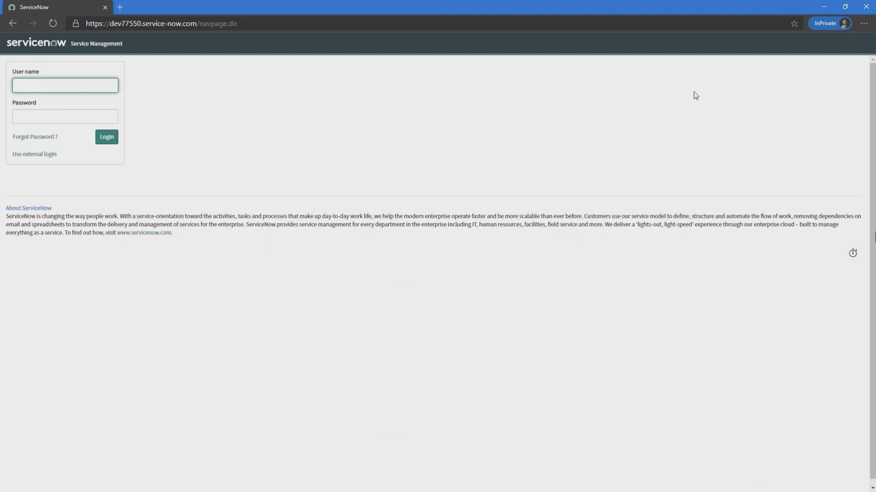
click(825, 6)
- Reopen the Microsoft Azure Federated identity provider record, save it, and start Test Connection
click(245, 8)
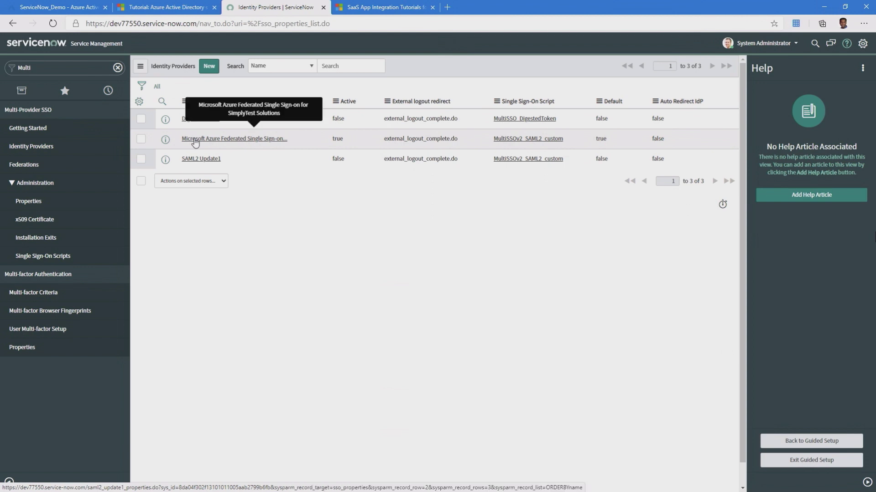
click(195, 143)
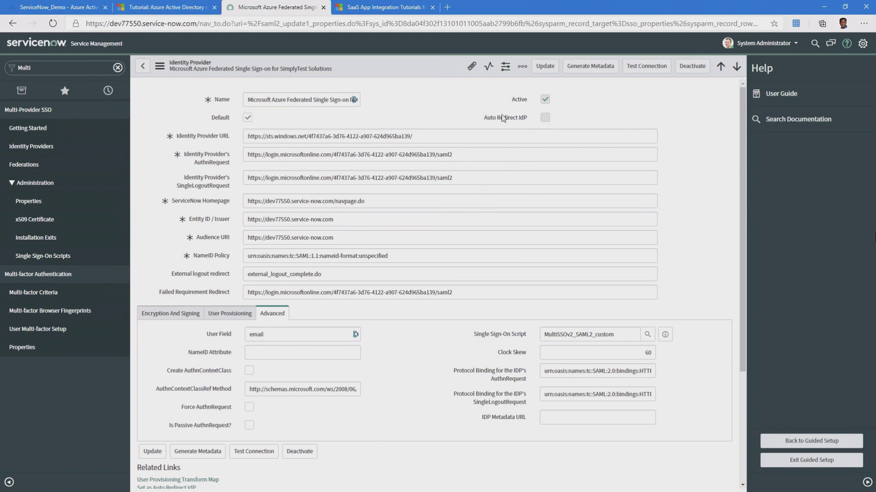
click(545, 66)
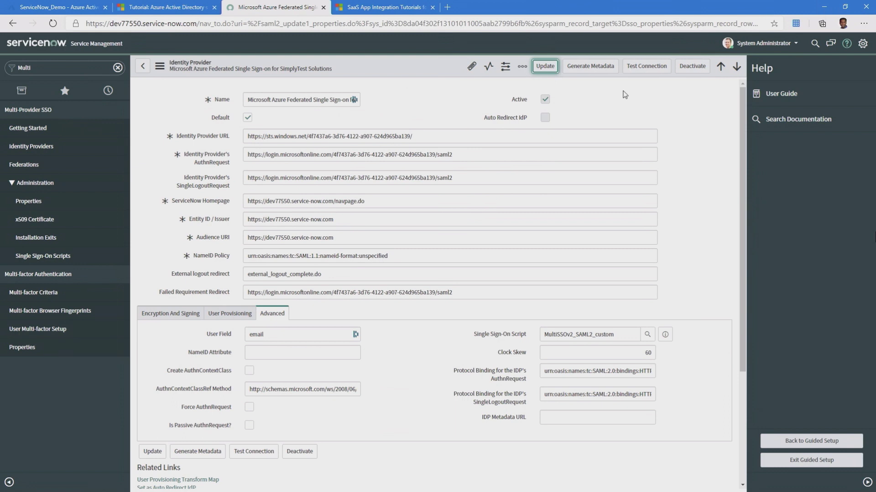
click(636, 73)
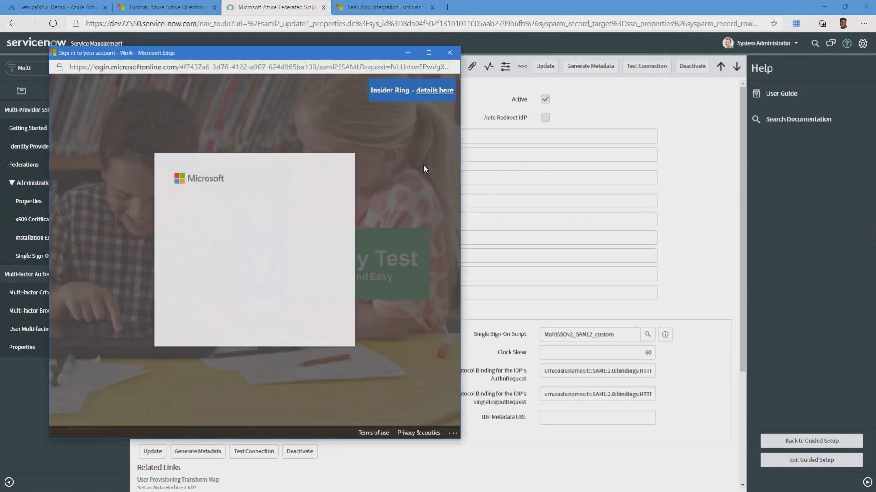
- Sign in with the saved test account, decline staying signed in, and close the passing test results
click(229, 218)
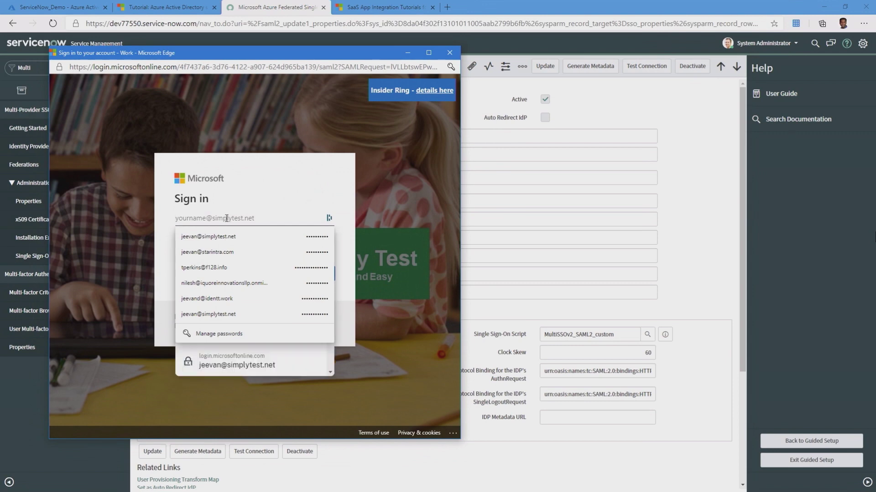
click(218, 237)
click(307, 274)
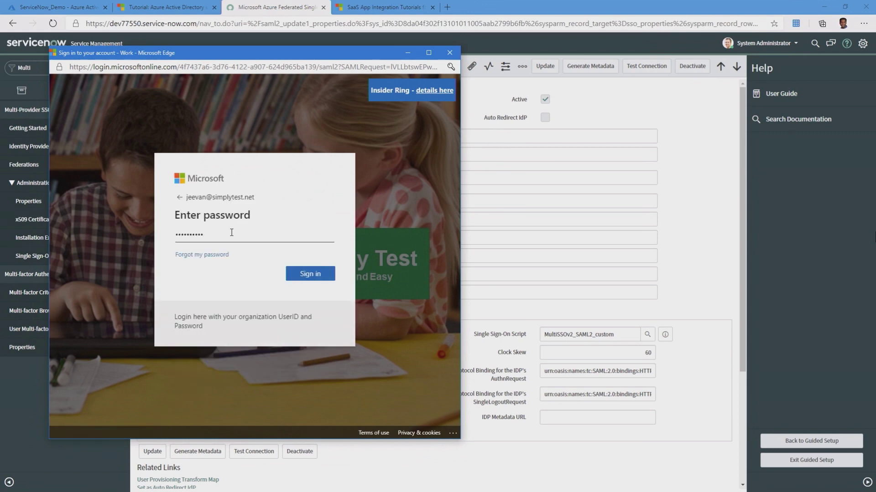
click(310, 273)
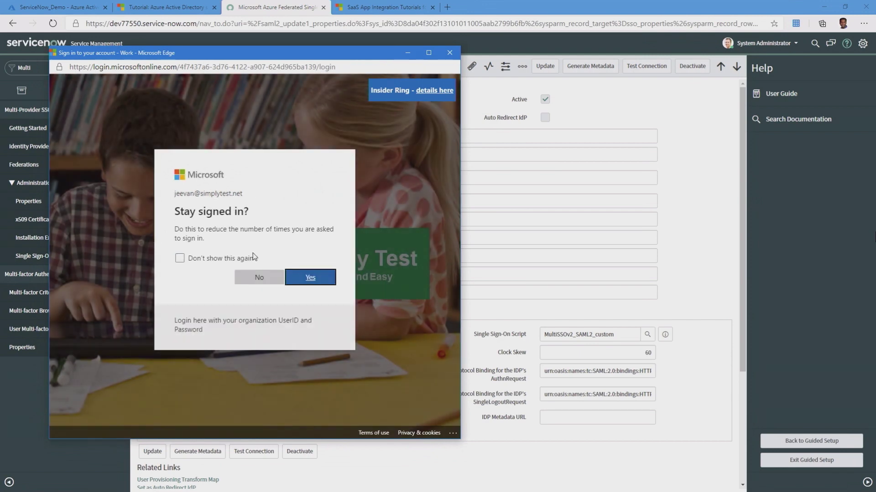
click(281, 279)
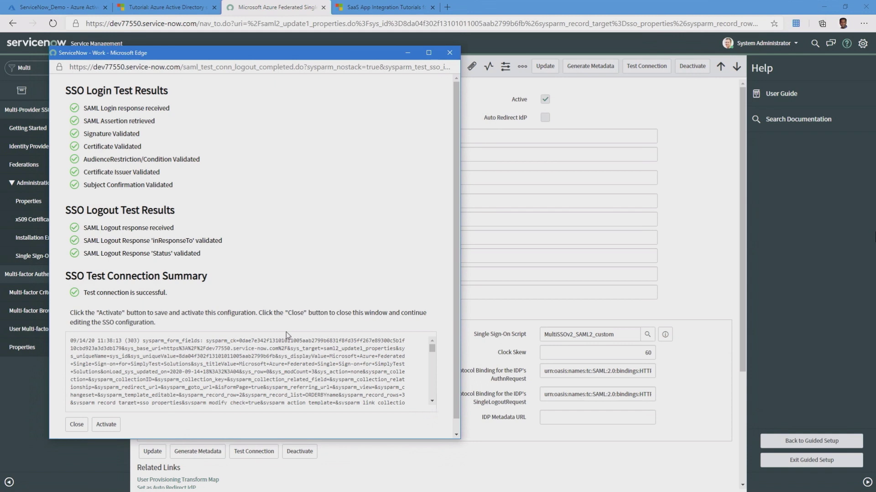
scroll(218, 325, down, 1)
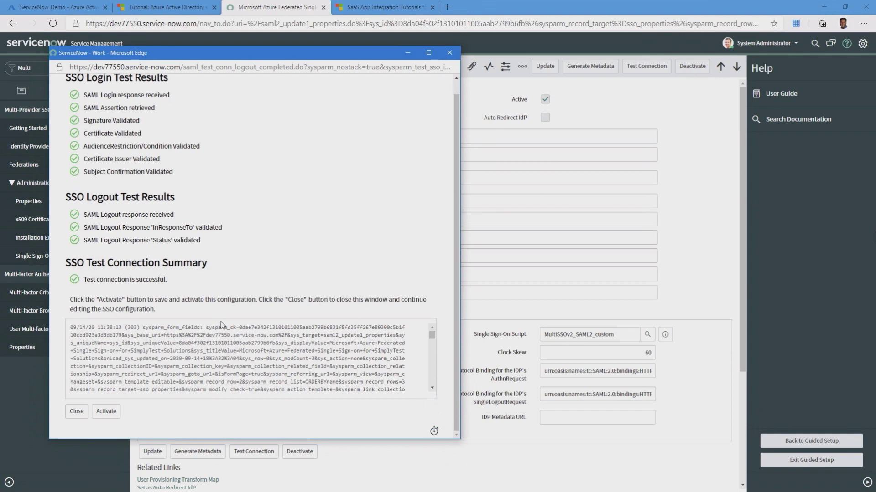
scroll(129, 236, up, 1)
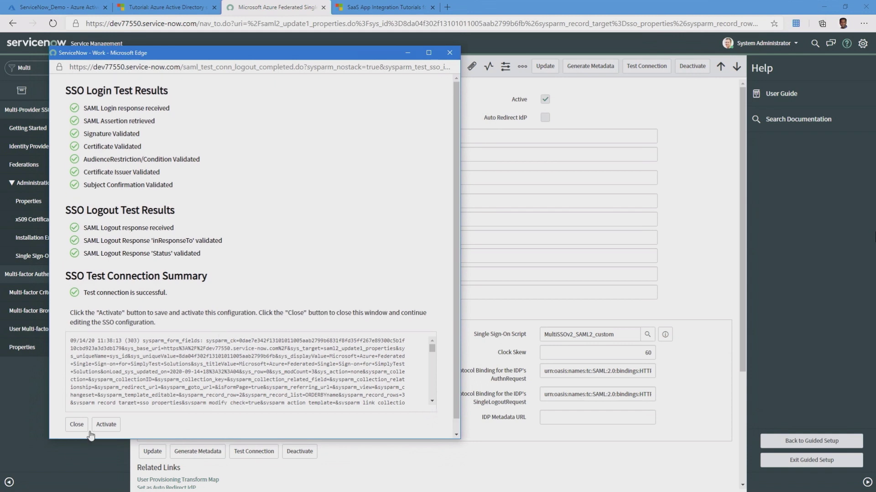
click(76, 426)
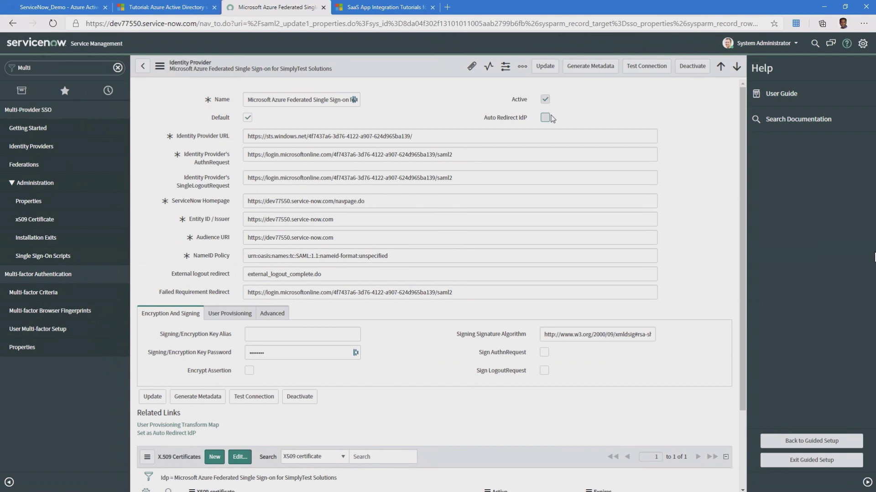
- Set the Azure federated provider as Auto Redirect IdP and update the record
click(155, 434)
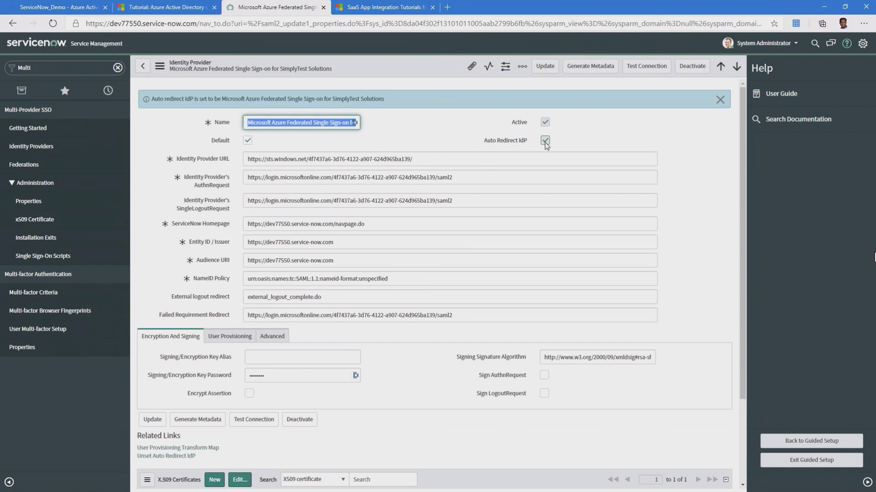
click(545, 66)
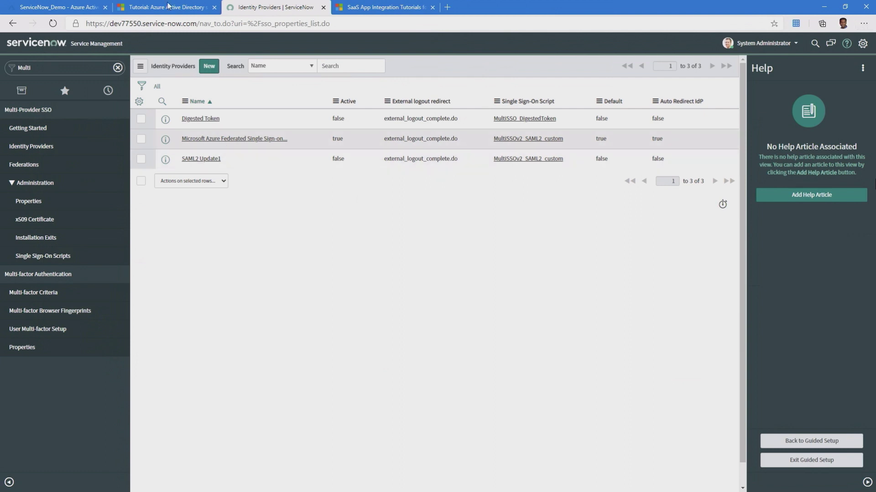
- Copy the Azure AD Sign on URL and load it in a new InPrivate window
click(57, 9)
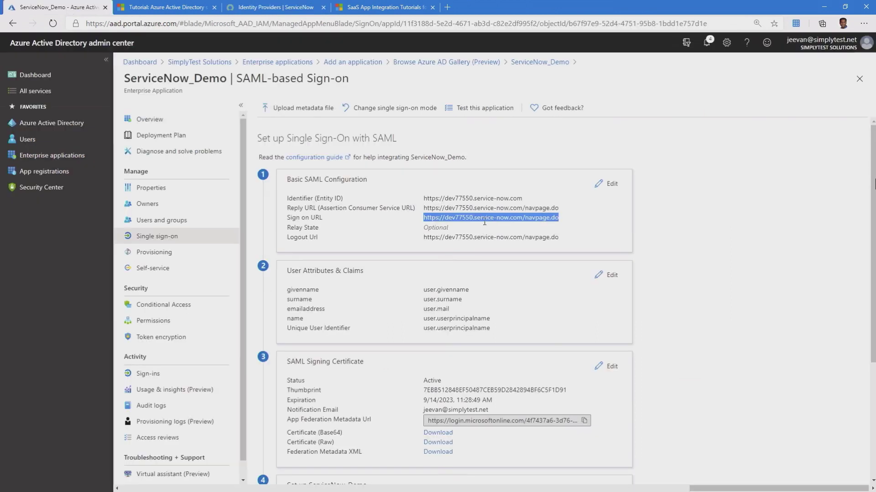
right_click(494, 229)
click(496, 233)
click(864, 24)
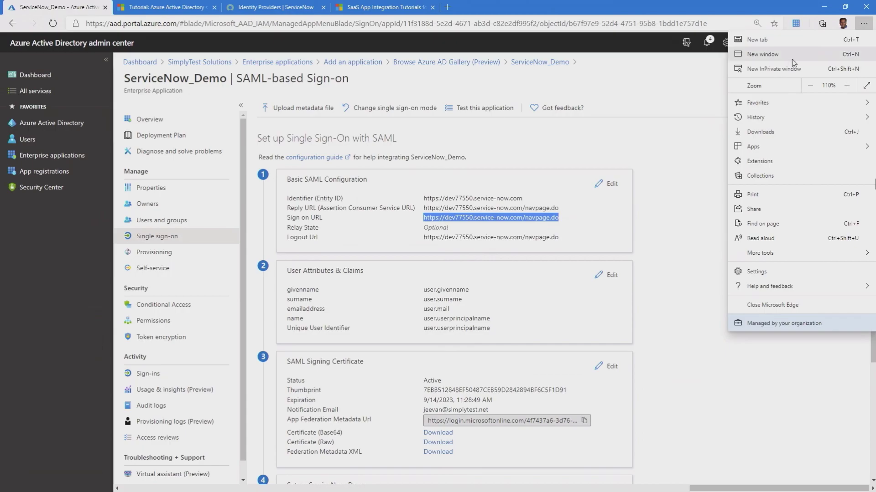
click(775, 69)
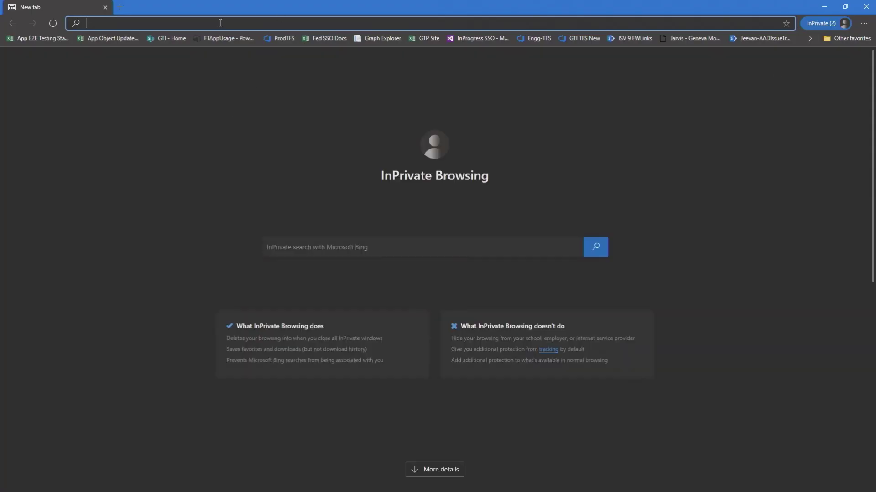
text(https://dev77550.service-now.com/navpage.do)
key(Return)
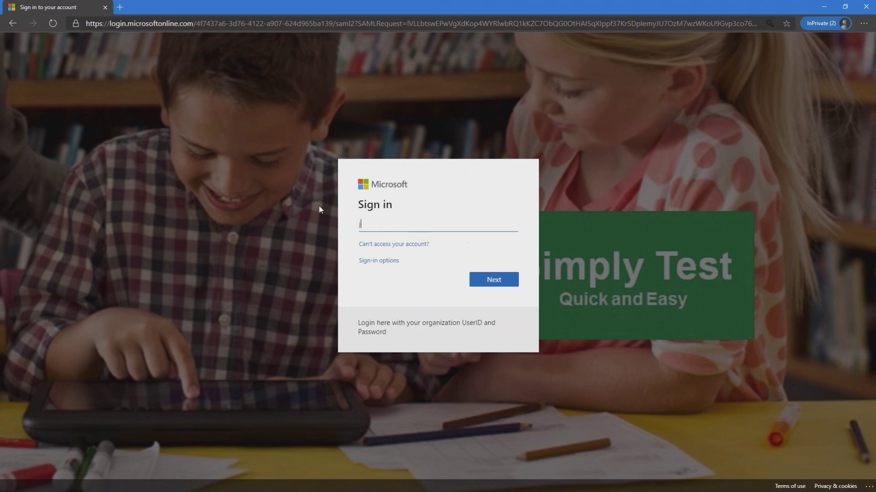
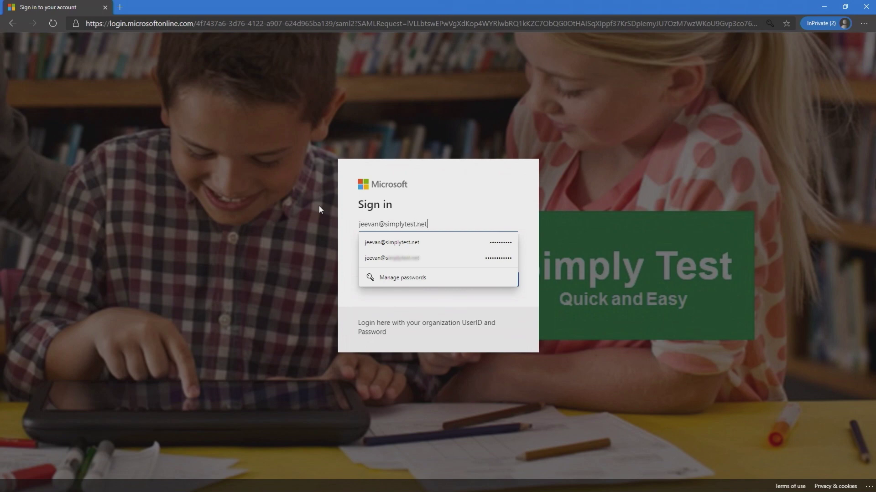
- Sign in with the test user's e-mail and password, choosing No to stay signed in
click(319, 209)
click(497, 282)
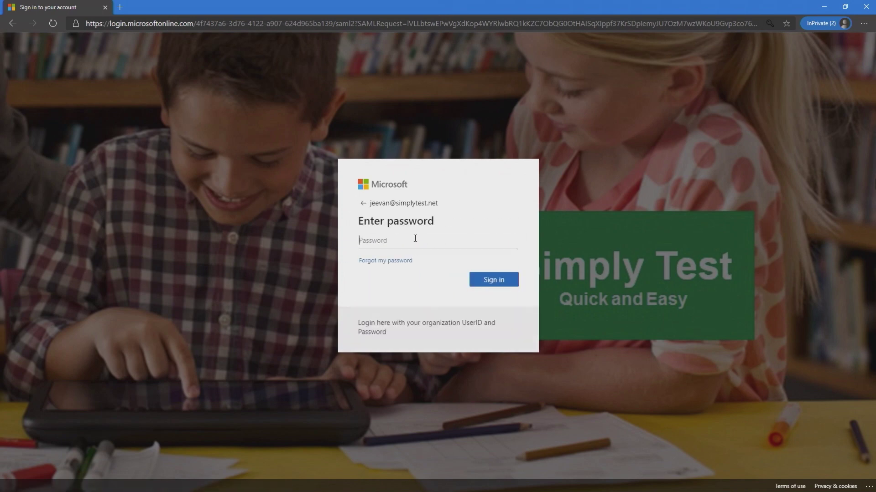
text(••••••••••••••)
key(Return)
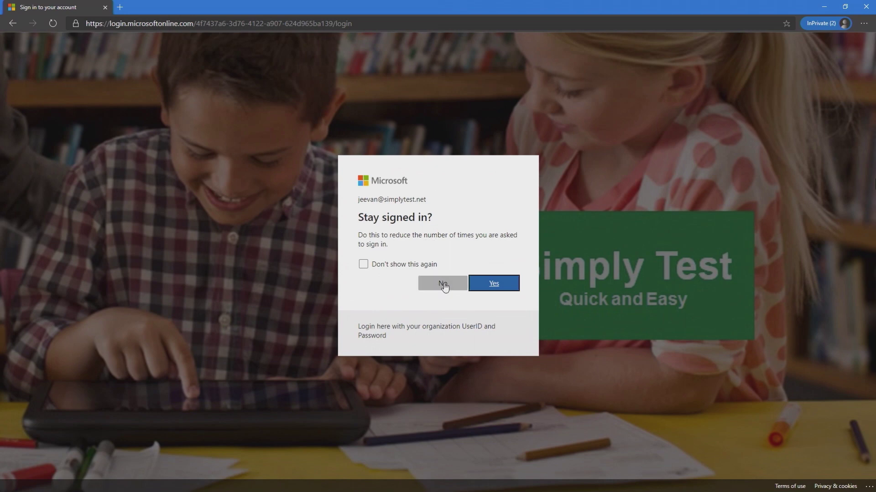
click(443, 285)
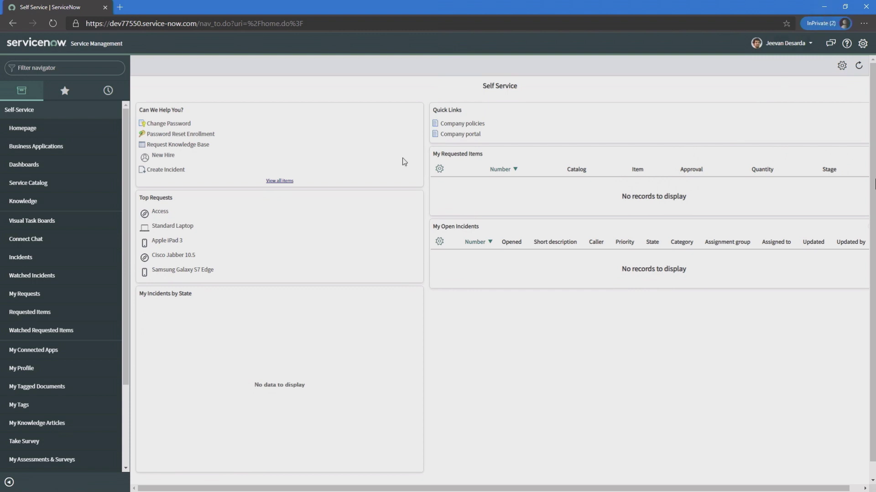
- Filter the ServiceNow navigator for Users and search the Users list for the test user
click(826, 10)
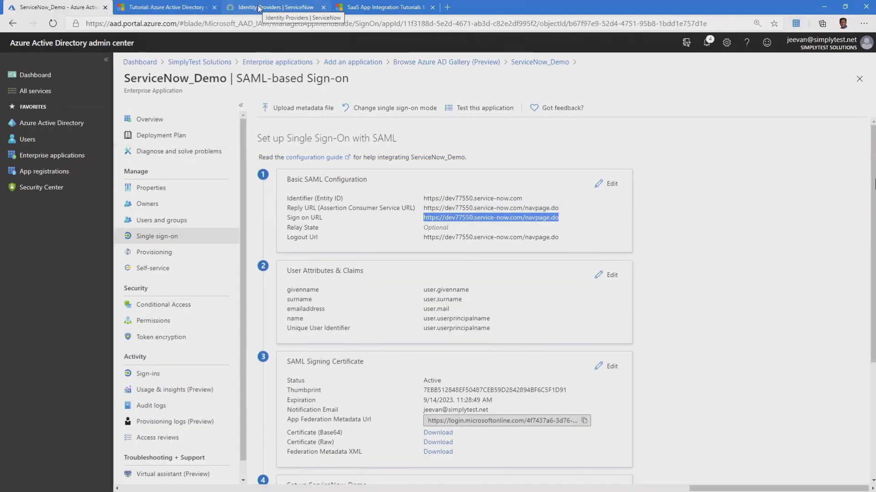
click(259, 8)
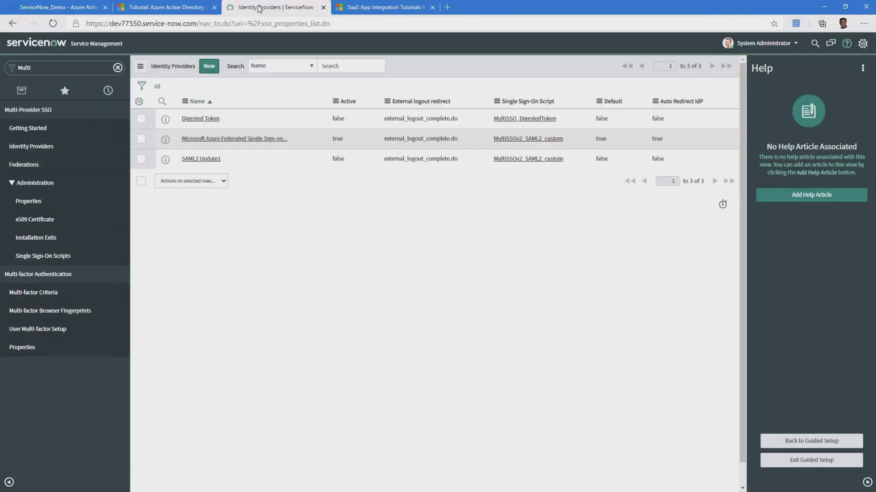
click(205, 139)
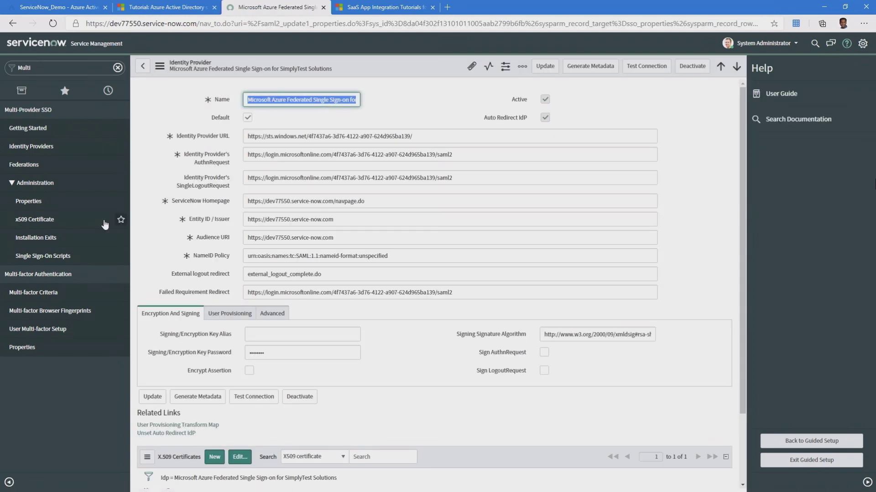
click(4, 70)
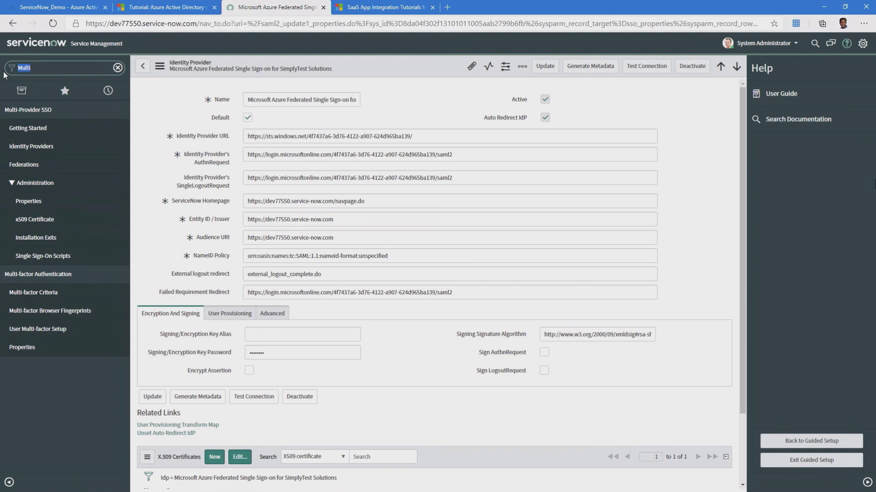
text(Users)
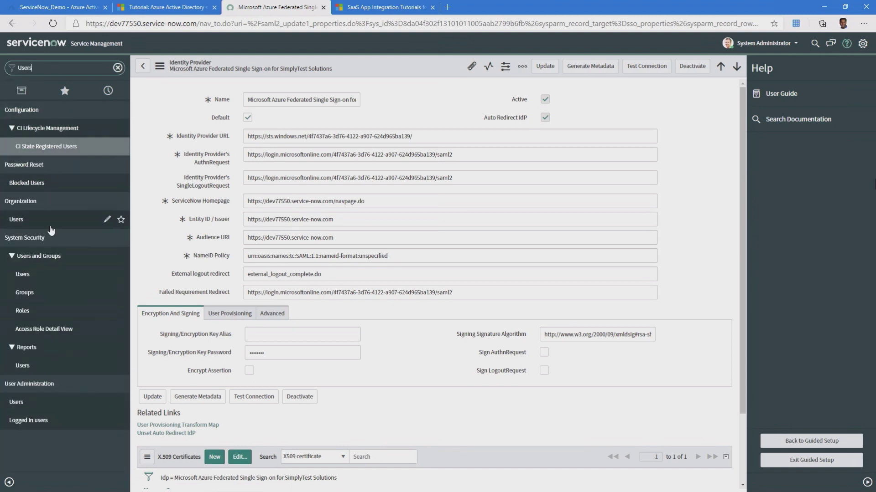
click(18, 220)
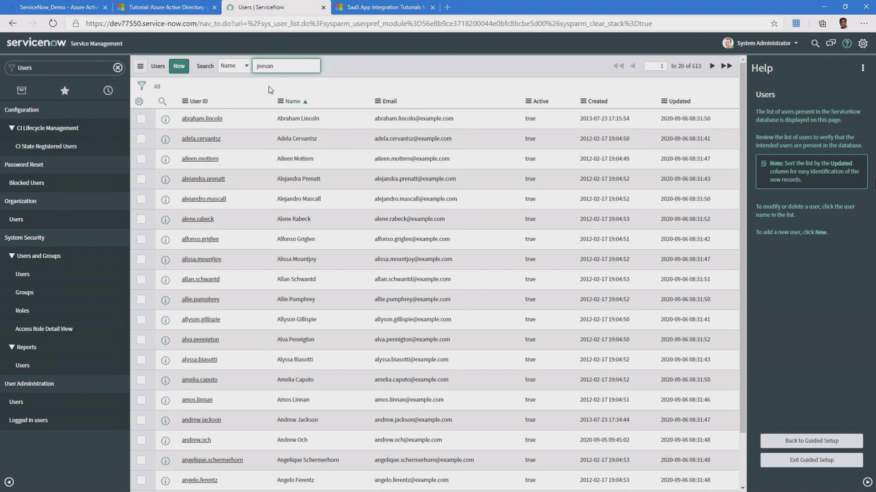
key(Return)
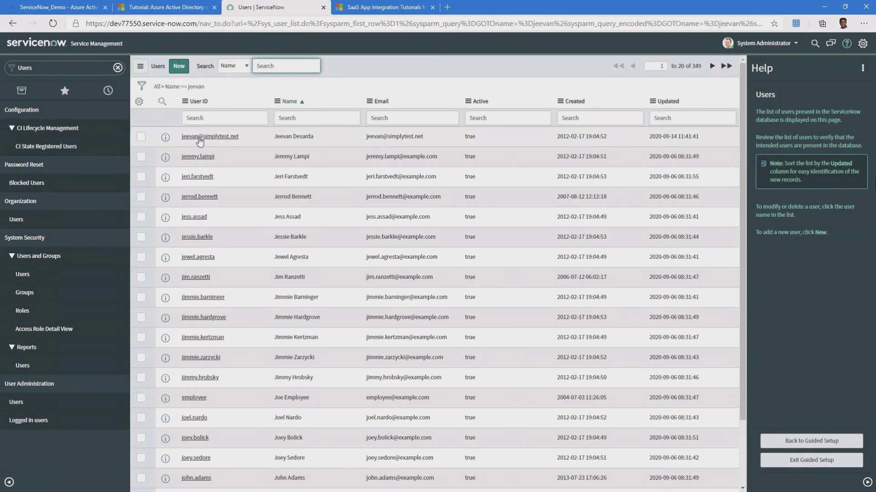
- Open the test user's record and compare its Email and User ID values
click(200, 137)
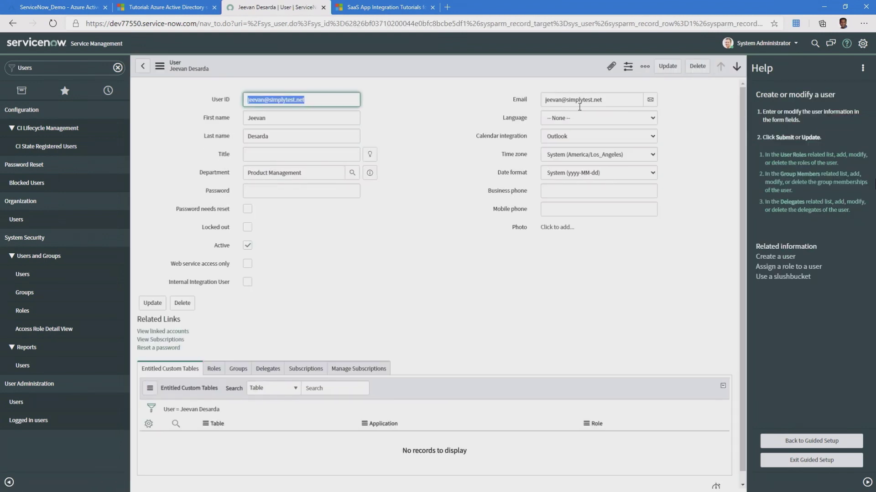
drag(605, 101, 543, 100)
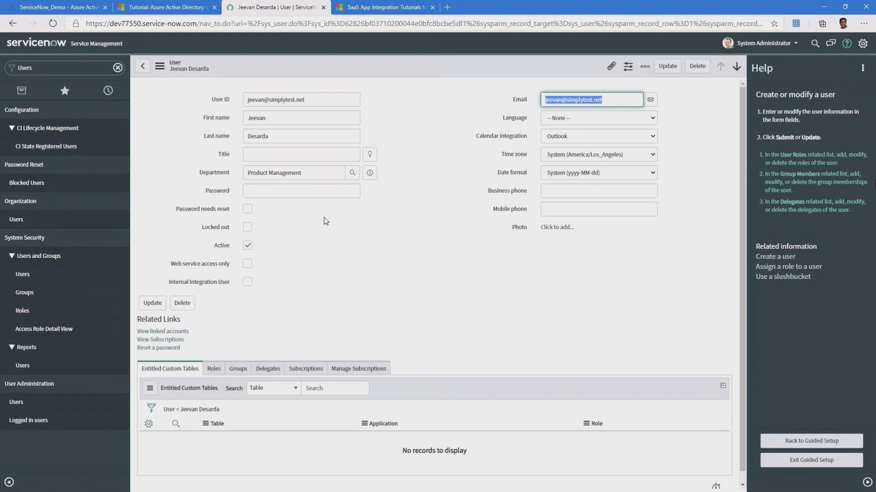
drag(246, 99, 306, 100)
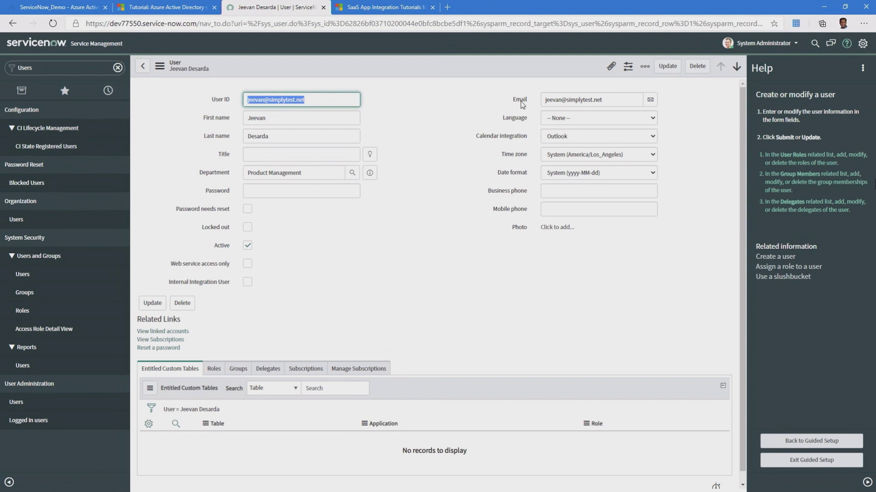
click(357, 240)
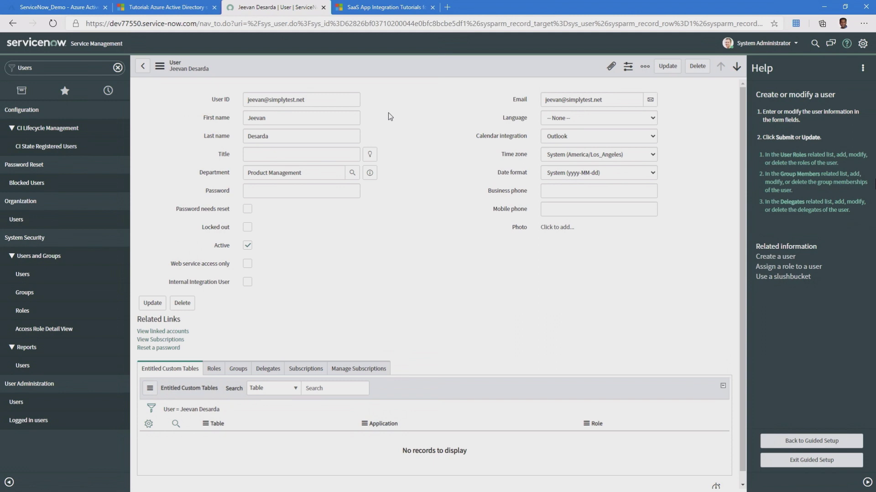
- Change the Unique User Identifier claim's source attribute to user.mail without saving
click(62, 7)
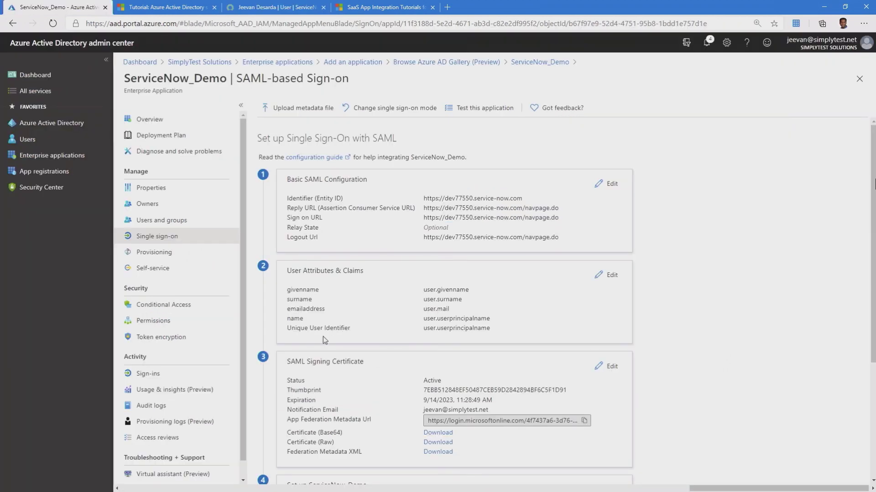
click(611, 278)
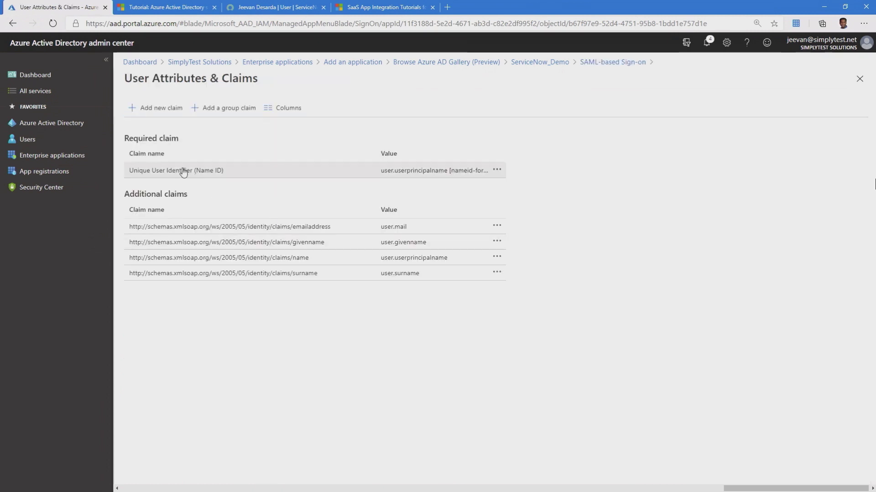
click(183, 171)
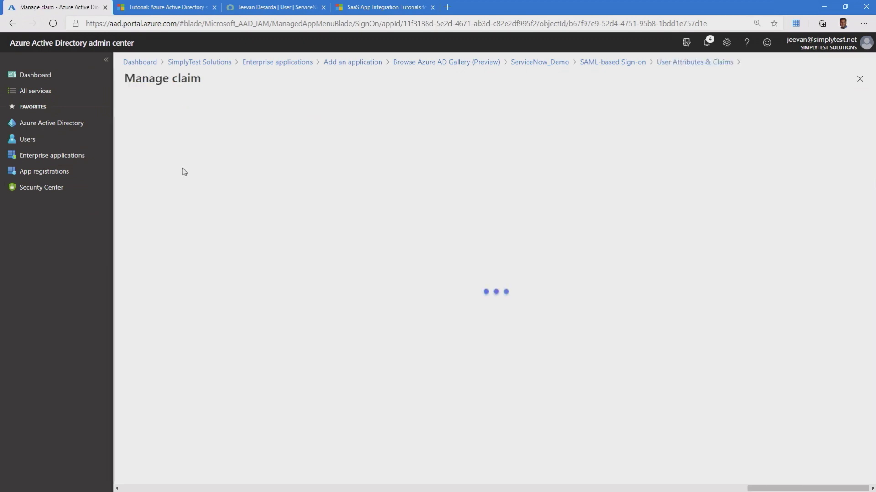
click(307, 242)
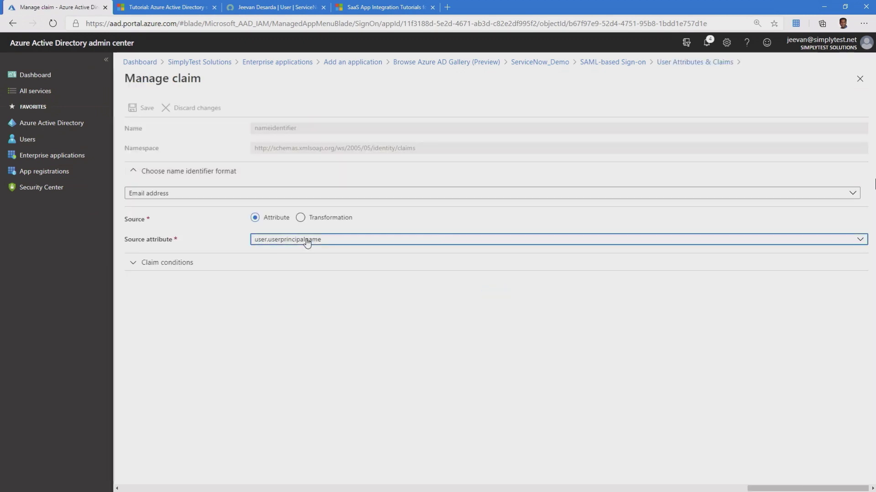
text(user.ma)
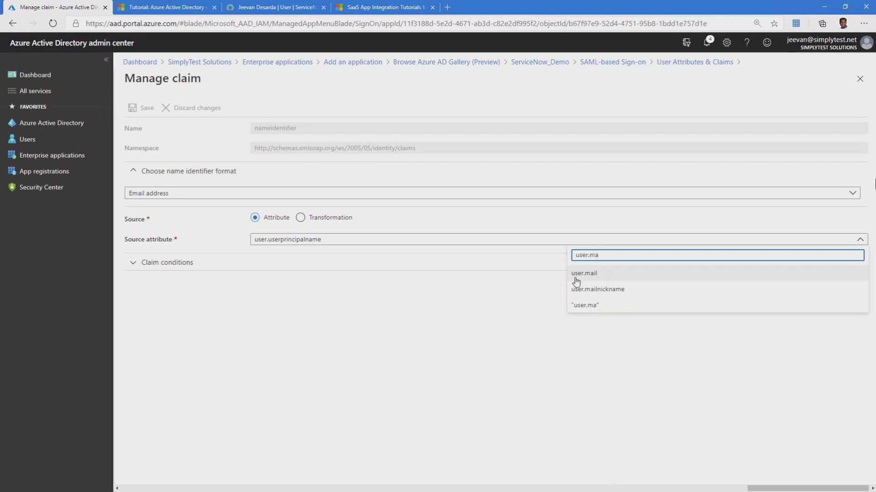
click(582, 275)
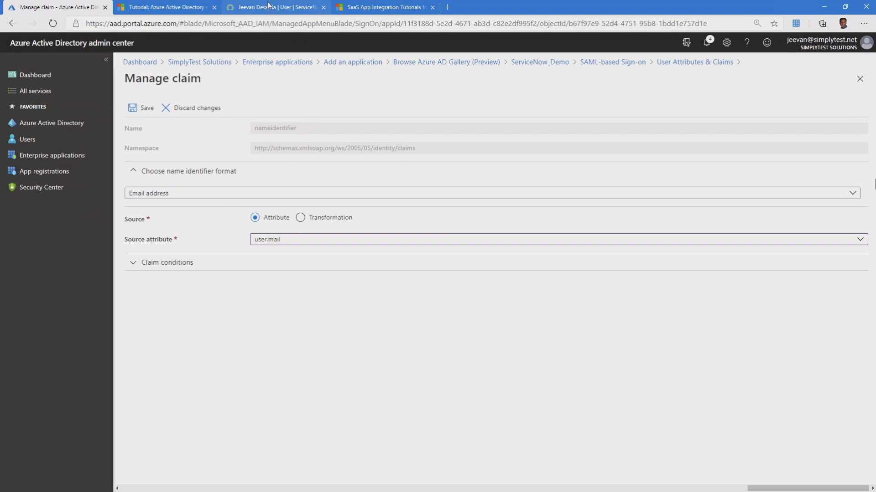
click(269, 6)
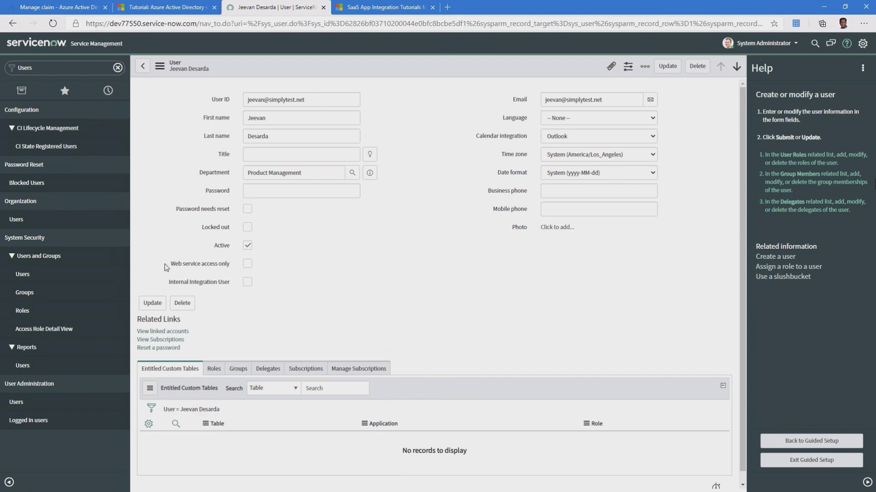
- Open the Azure identity provider under Multi-Provider SSO and check its Advanced User Field and script
drag(43, 72, 2, 62)
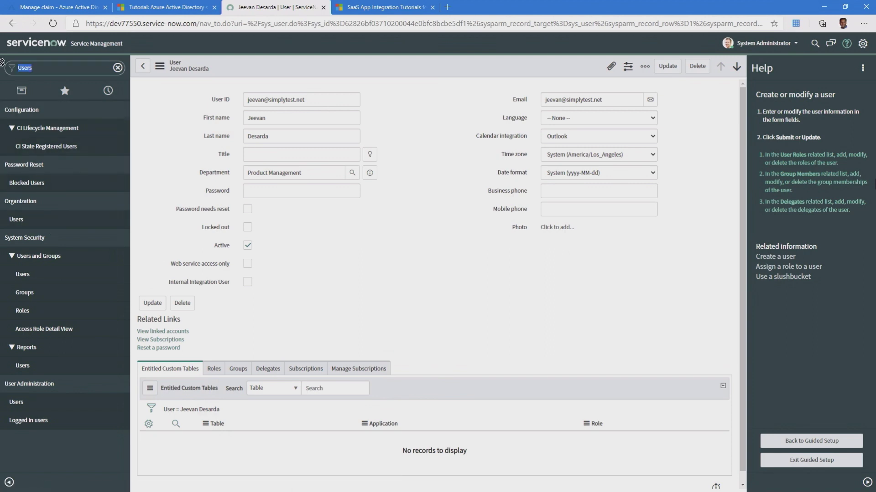
key(BackSpace)
text(Multi-)
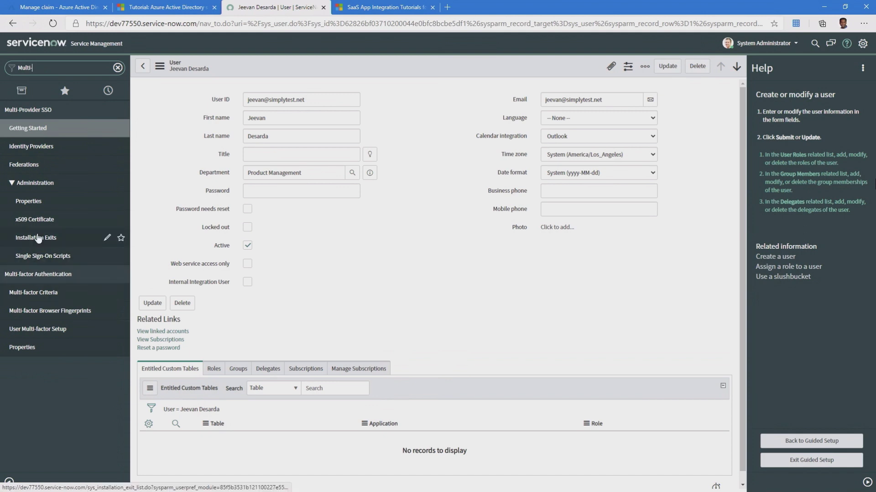
click(31, 146)
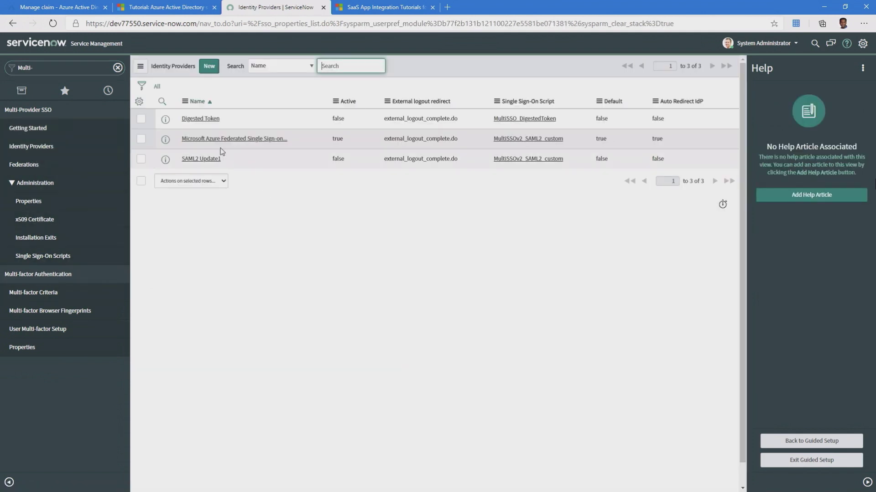
click(221, 141)
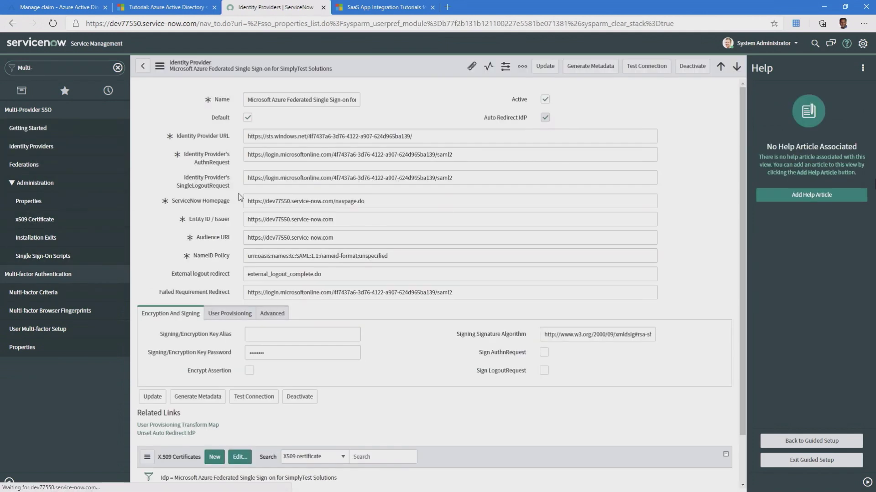
click(261, 315)
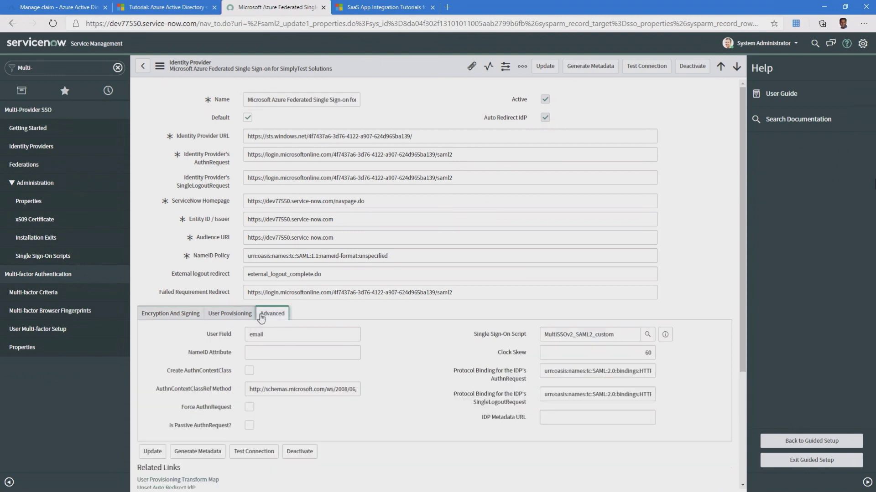
click(627, 334)
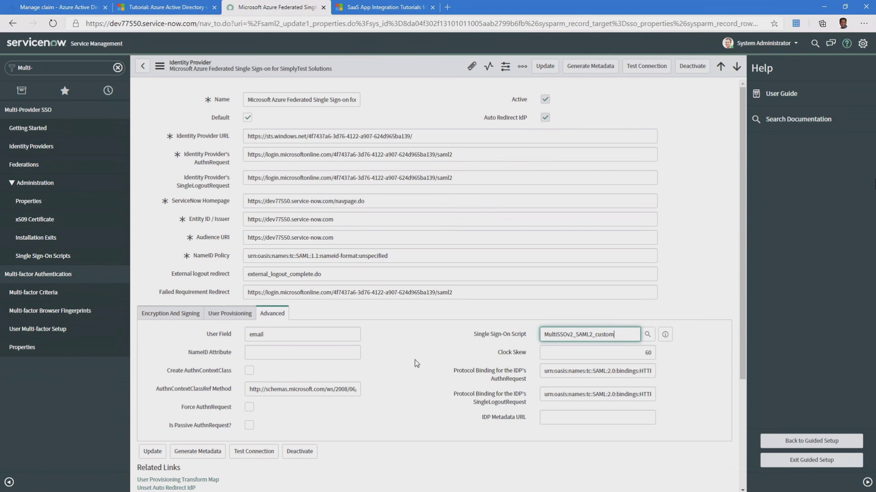
- Discard the Name ID claim change, close the claim blades, and open ServiceNow_Demo Provisioning
click(67, 6)
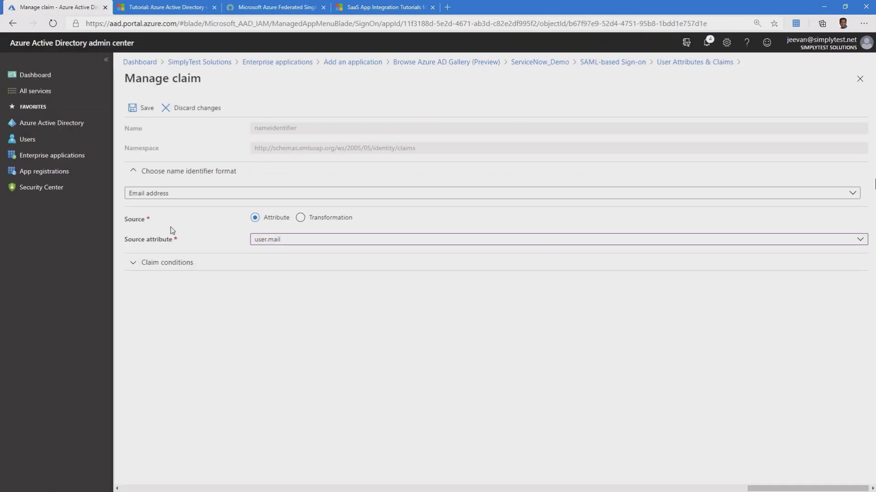
click(194, 108)
click(868, 61)
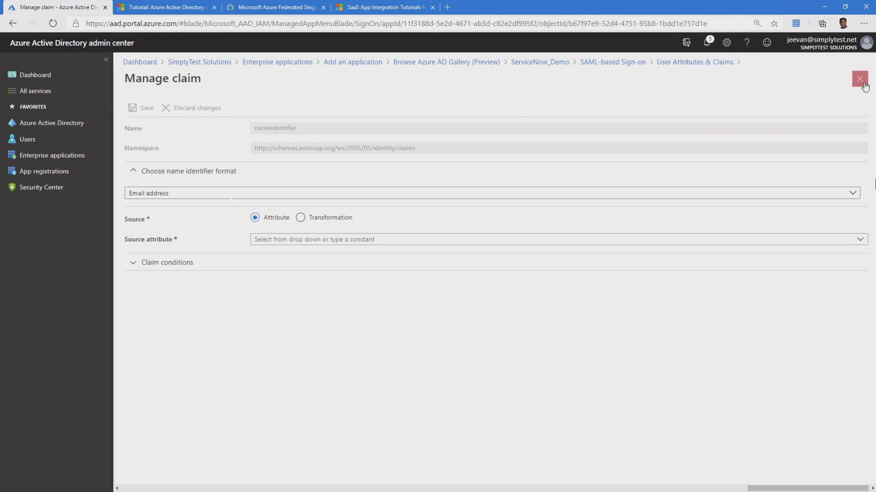
click(860, 78)
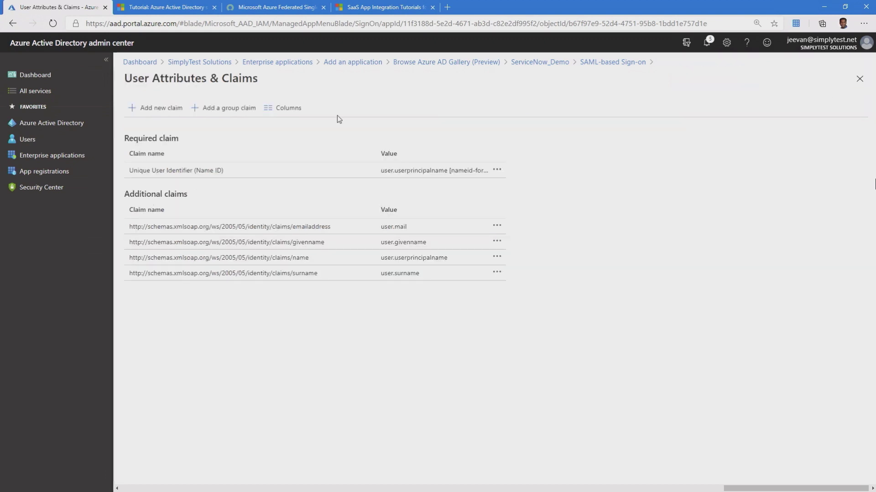
click(859, 78)
click(179, 254)
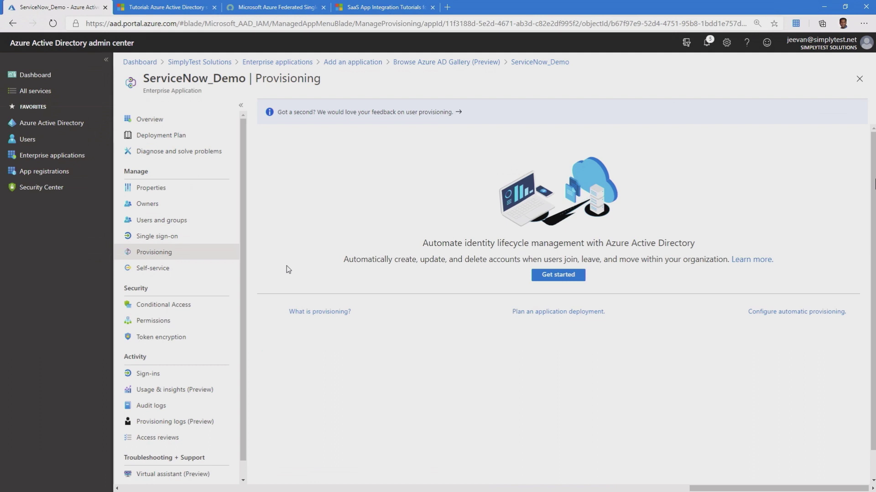
click(536, 281)
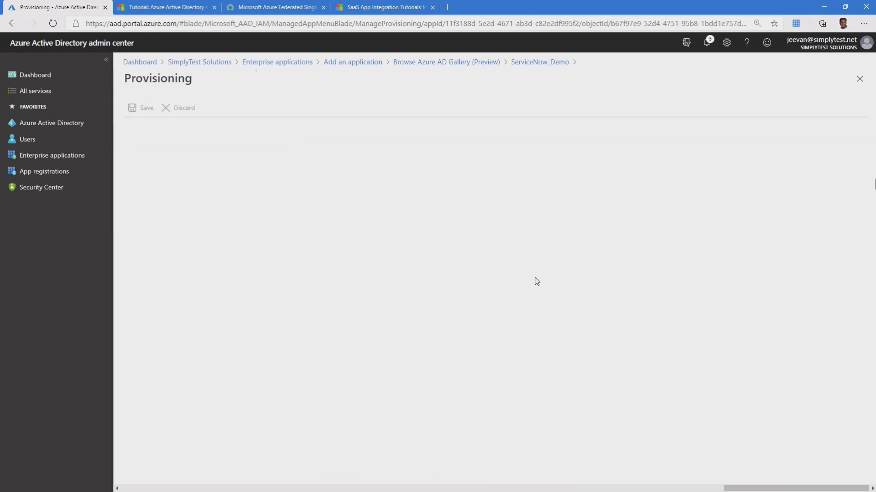
click(260, 139)
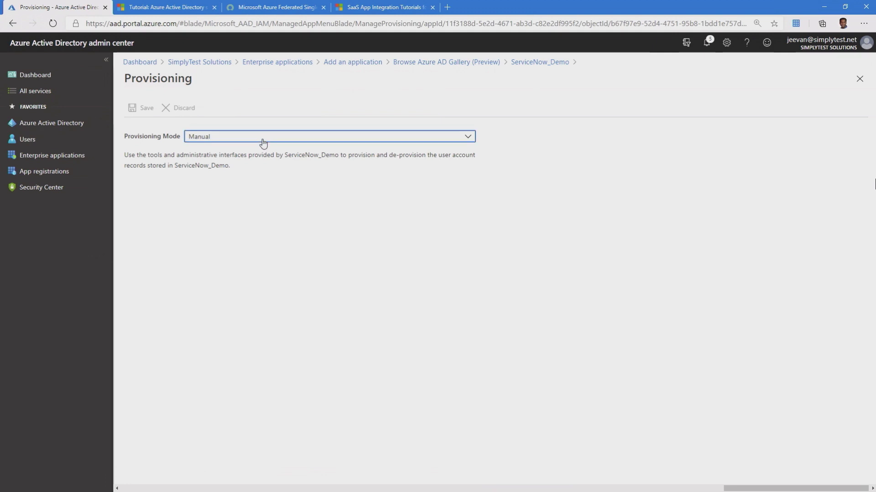
click(247, 167)
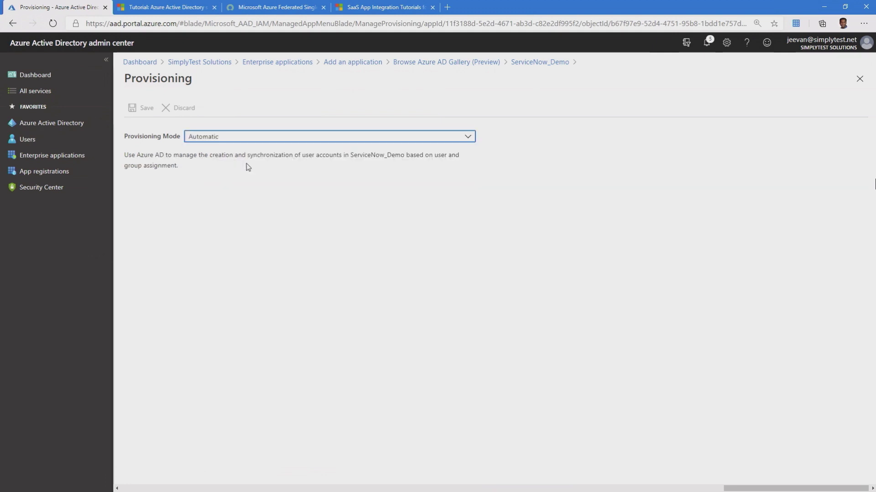
click(252, 249)
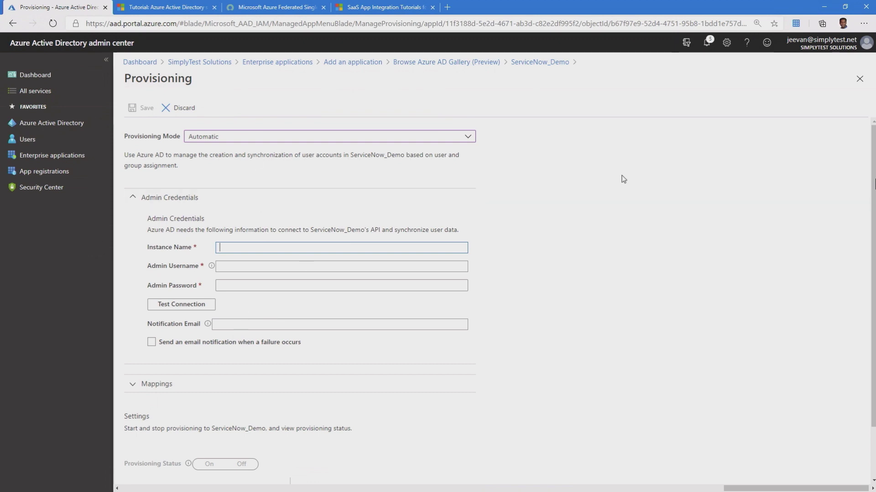
click(859, 78)
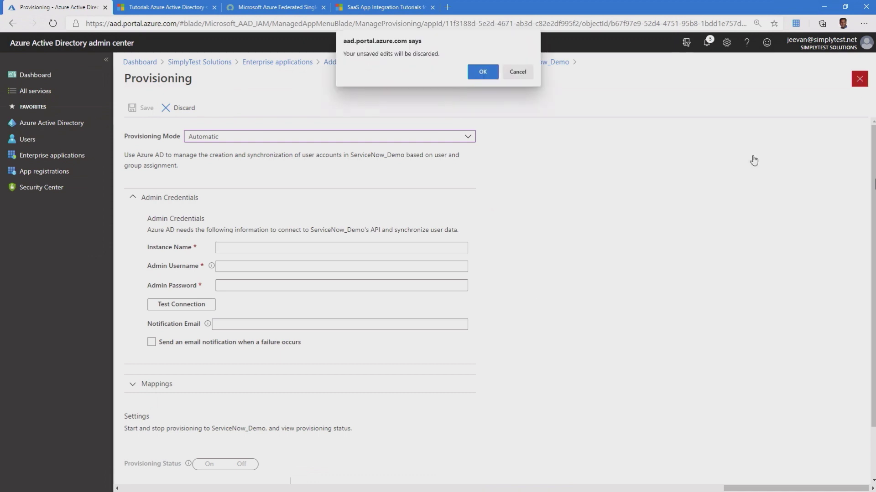
click(484, 73)
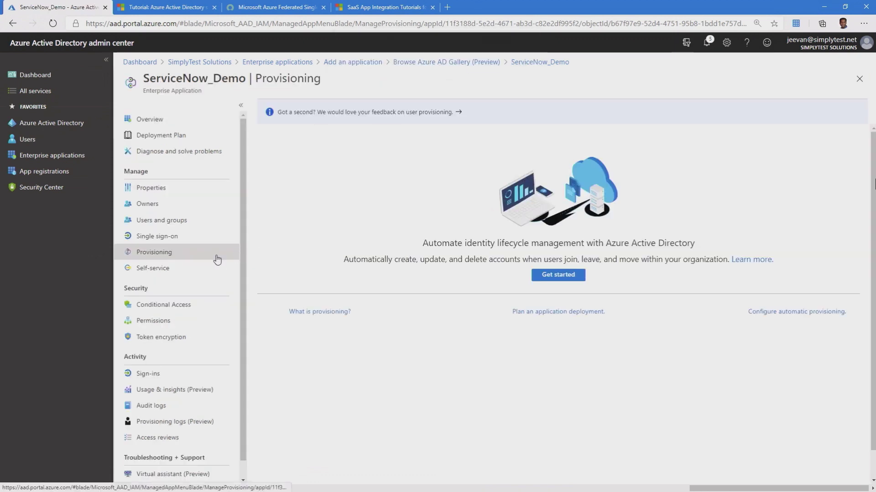